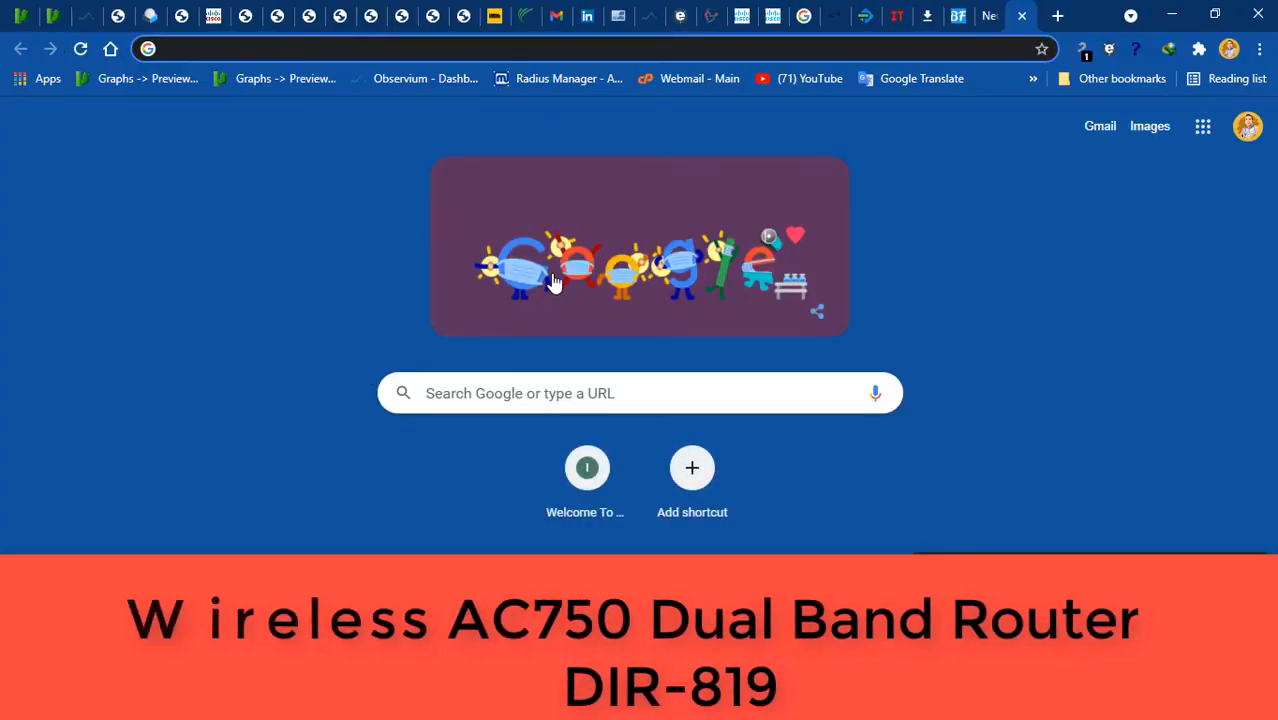
# Step: Load 192.168.0.1 in a new Chrome tab to reach the D-Link DIR-819 admin login page
pyautogui.click(1057, 15)
pyautogui.click(690, 46)
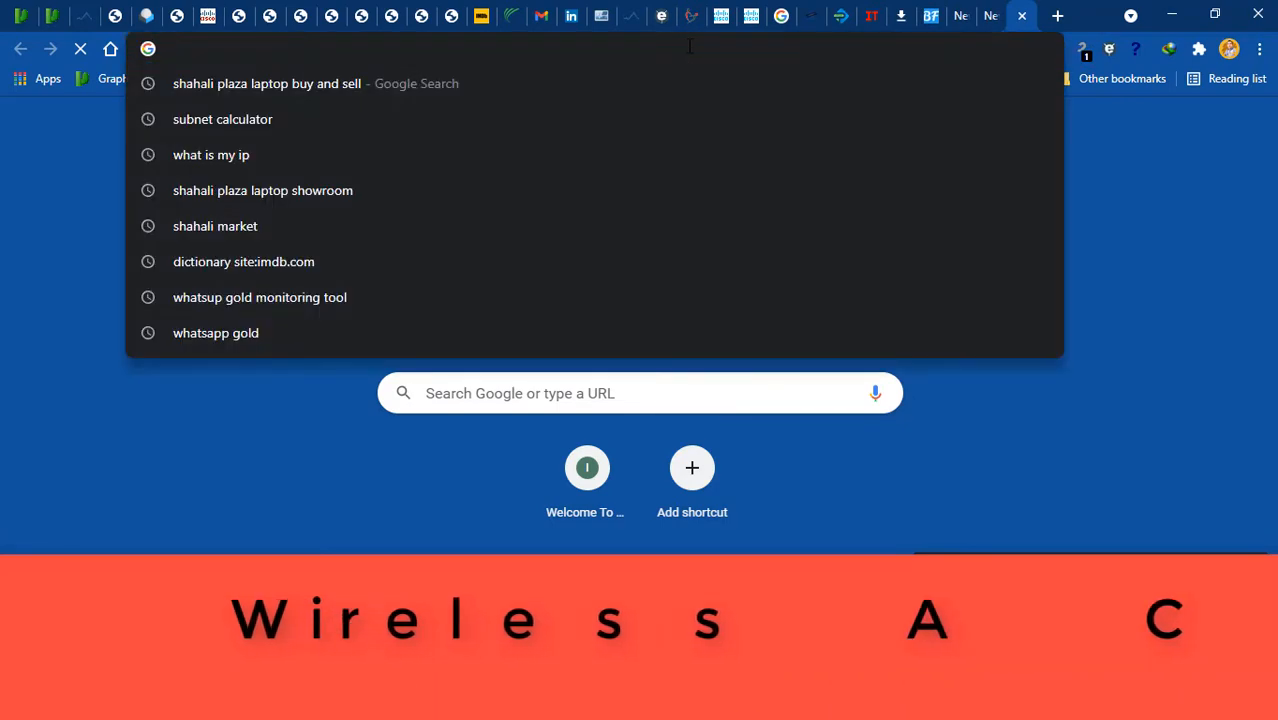
pyautogui.write('192')
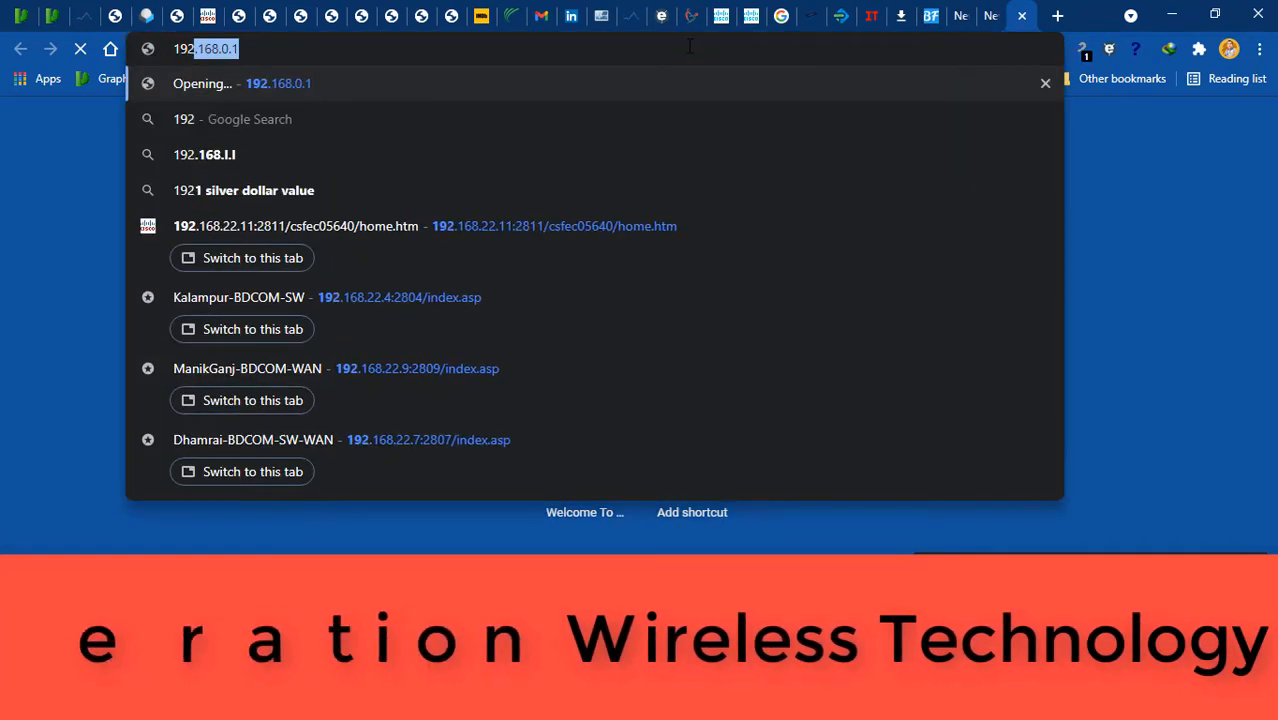
pyautogui.write('.168')
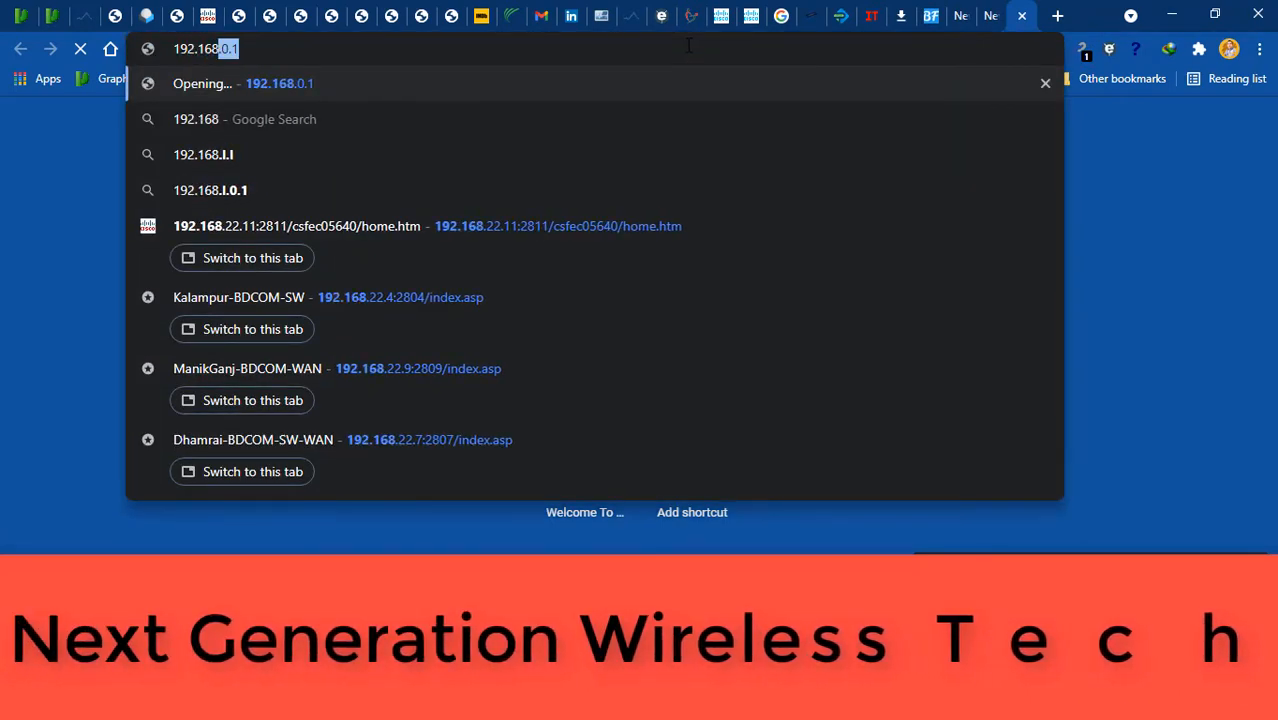
pyautogui.write('.')
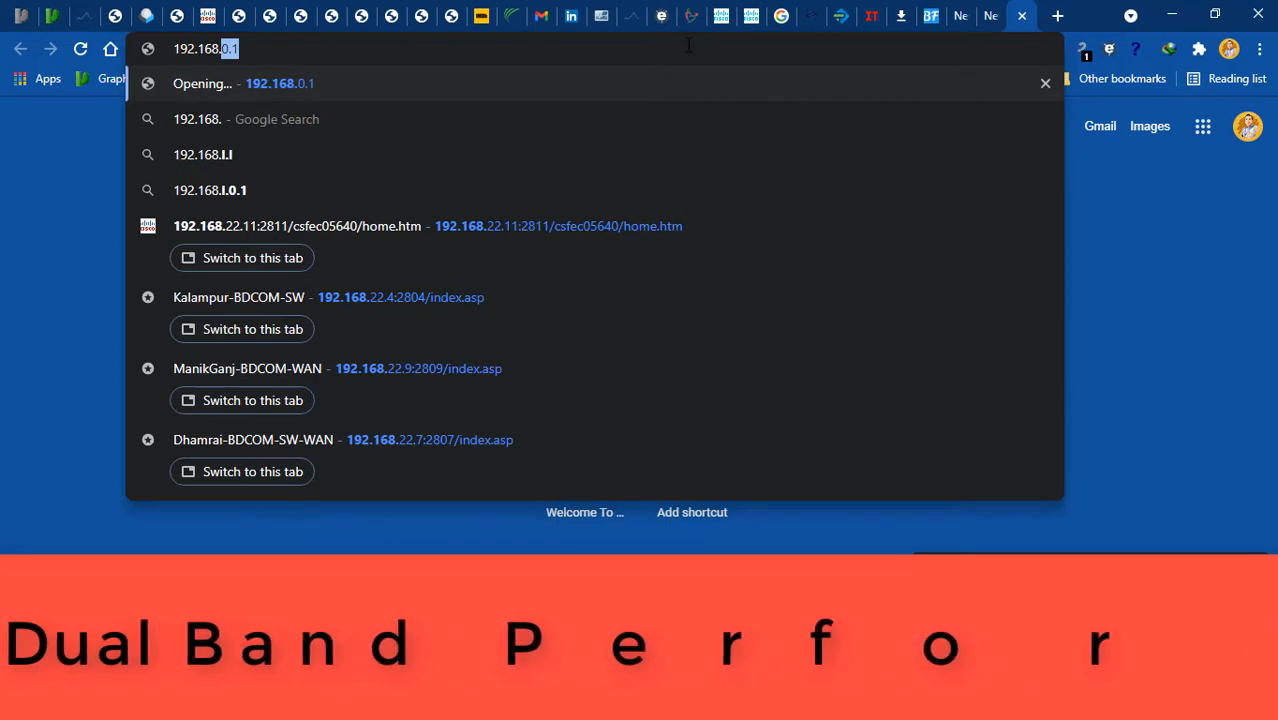
pyautogui.write('0.1')
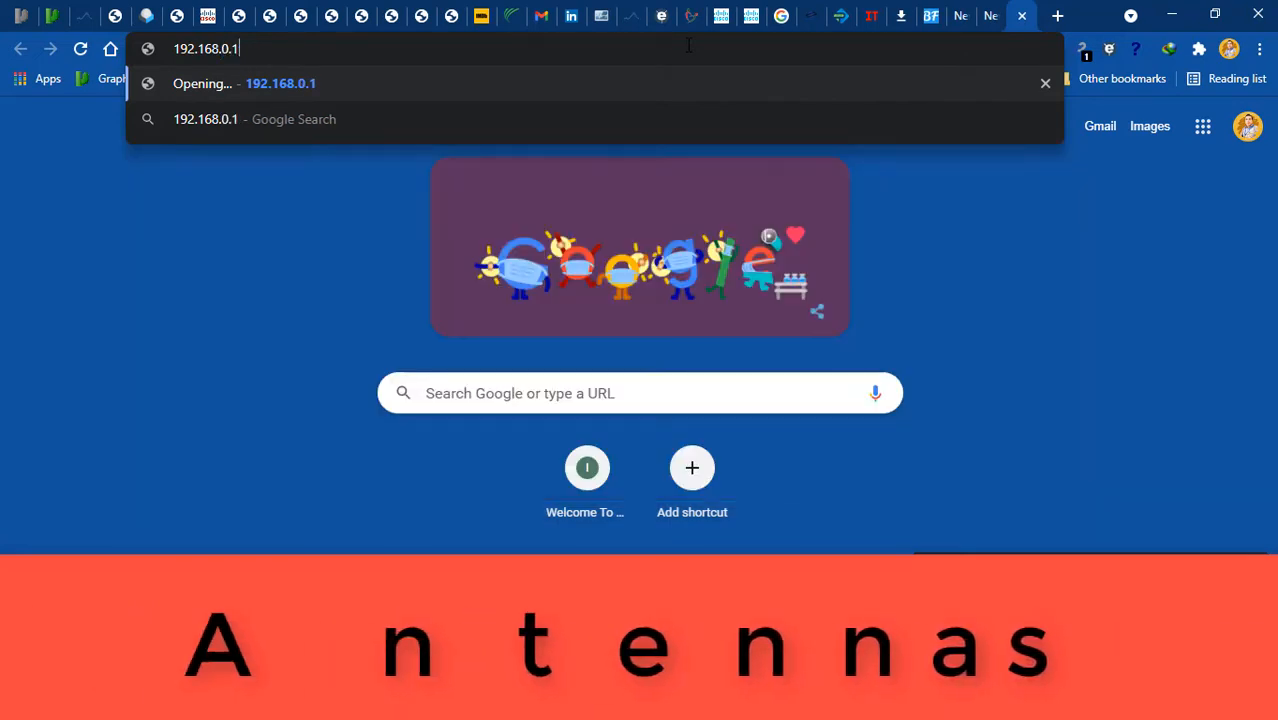
pyautogui.press('Return')
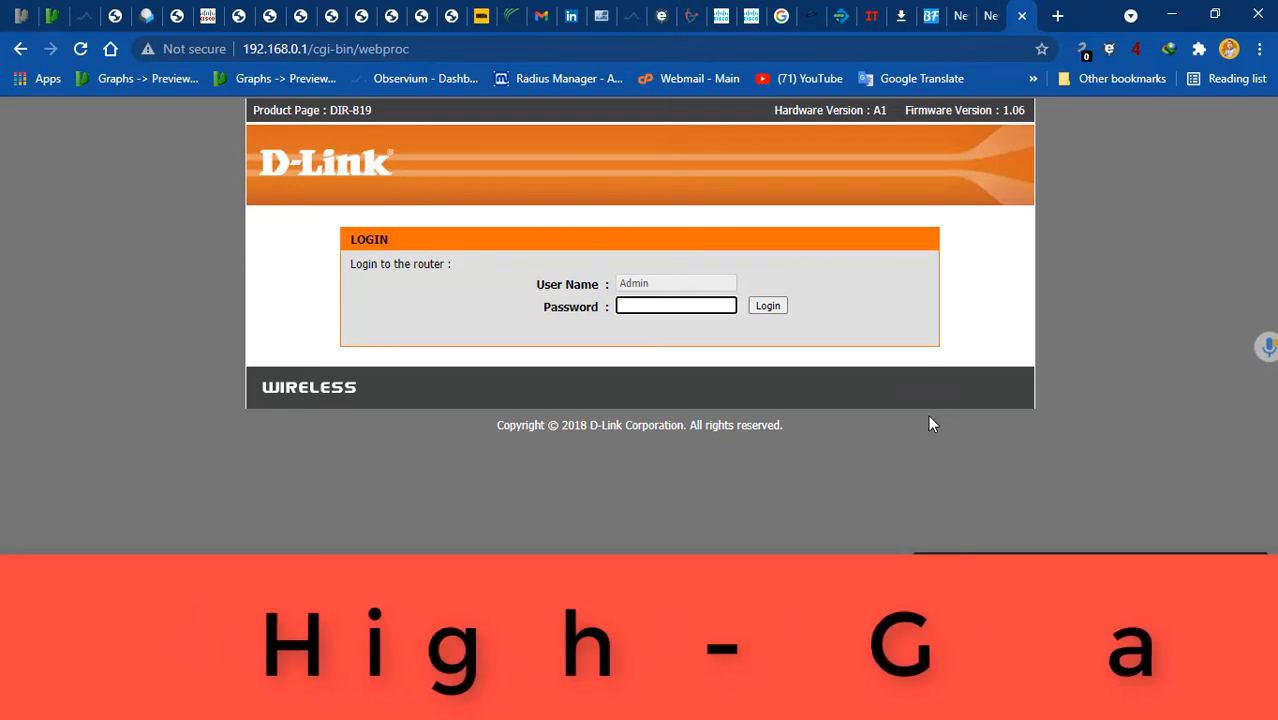
pyautogui.click(1237, 561)
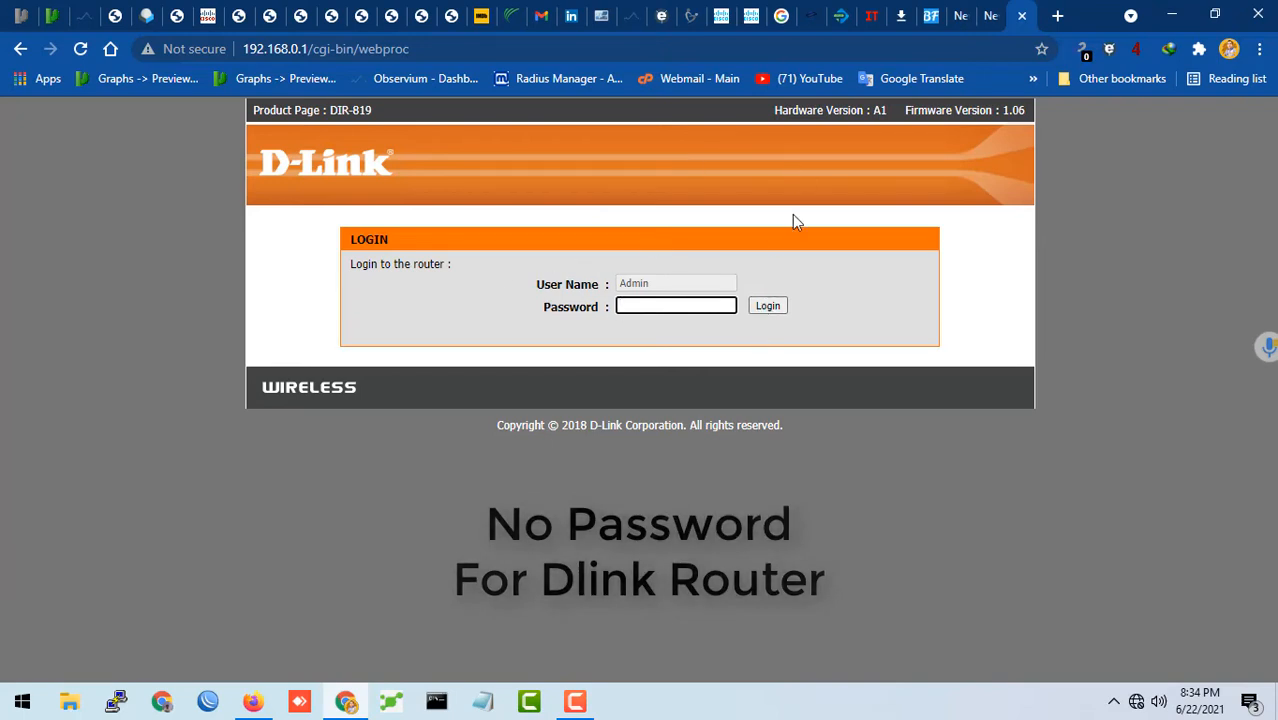
pyautogui.click(664, 286)
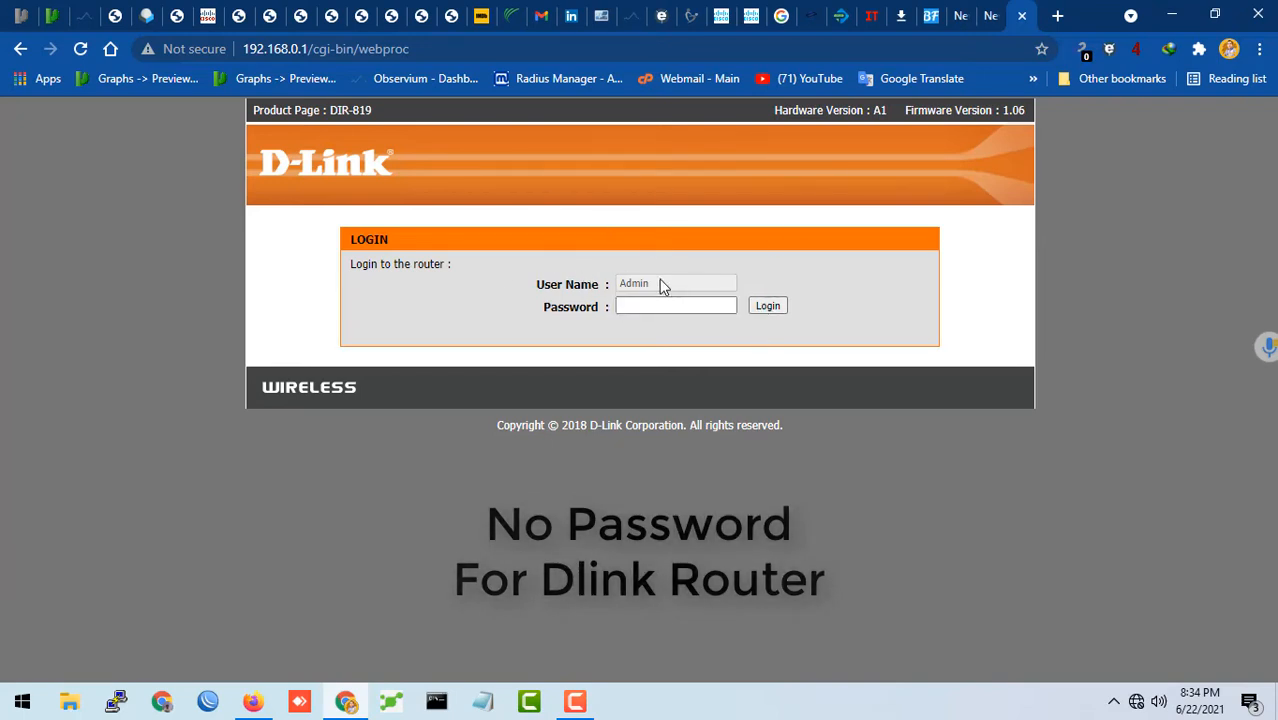
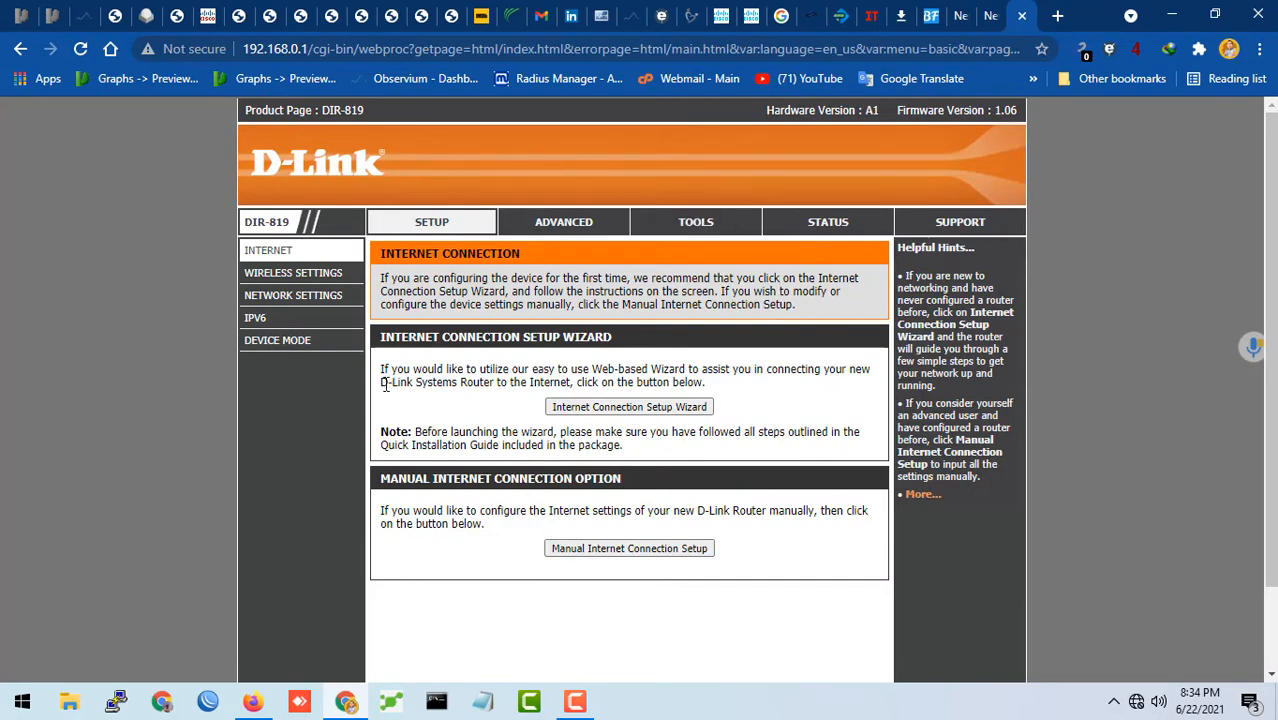
# Step: Look over the ADVANCED settings page
pyautogui.click(572, 226)
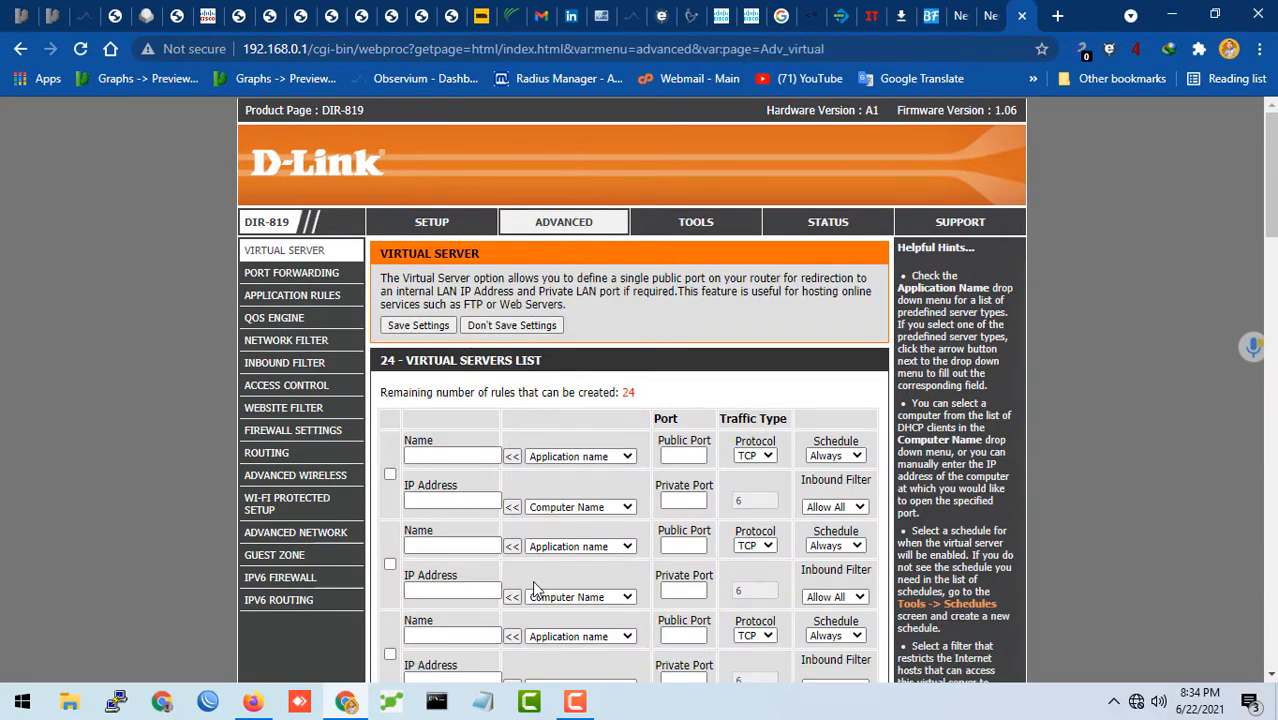
pyautogui.scroll(-5, 478, 427)
pyautogui.scroll(-10, 478, 427)
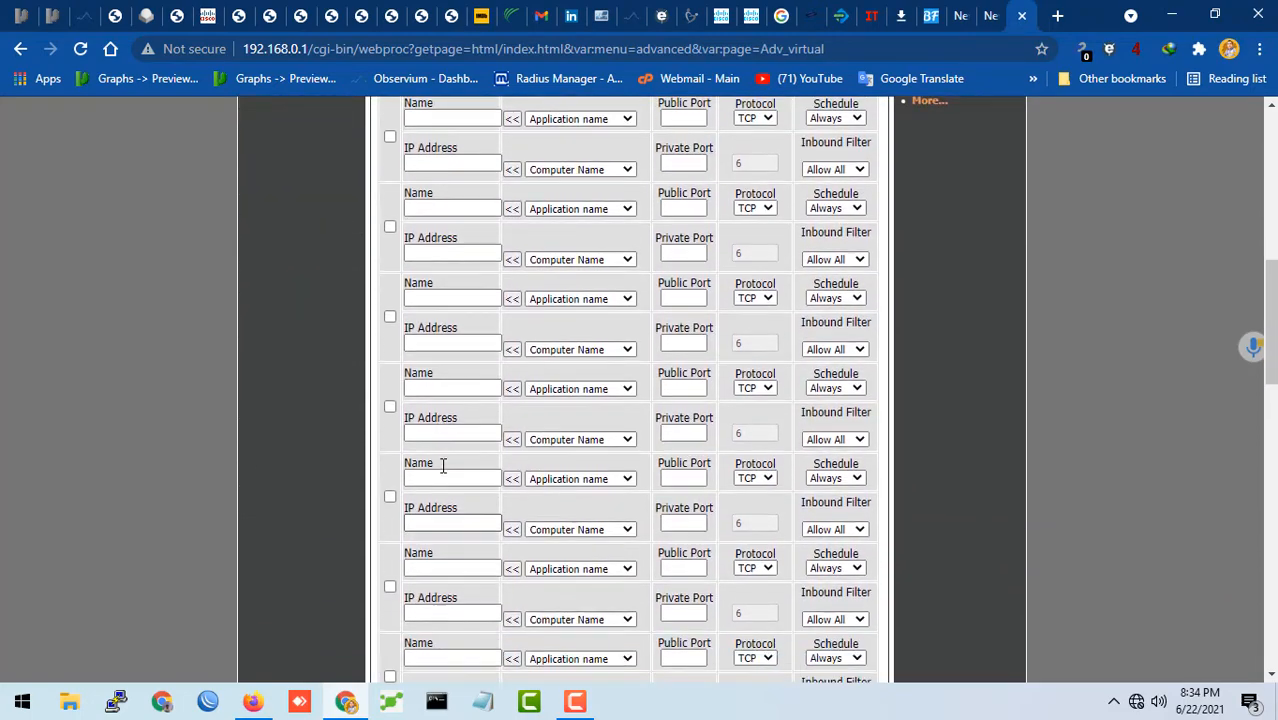
pyautogui.scroll(15, 443, 467)
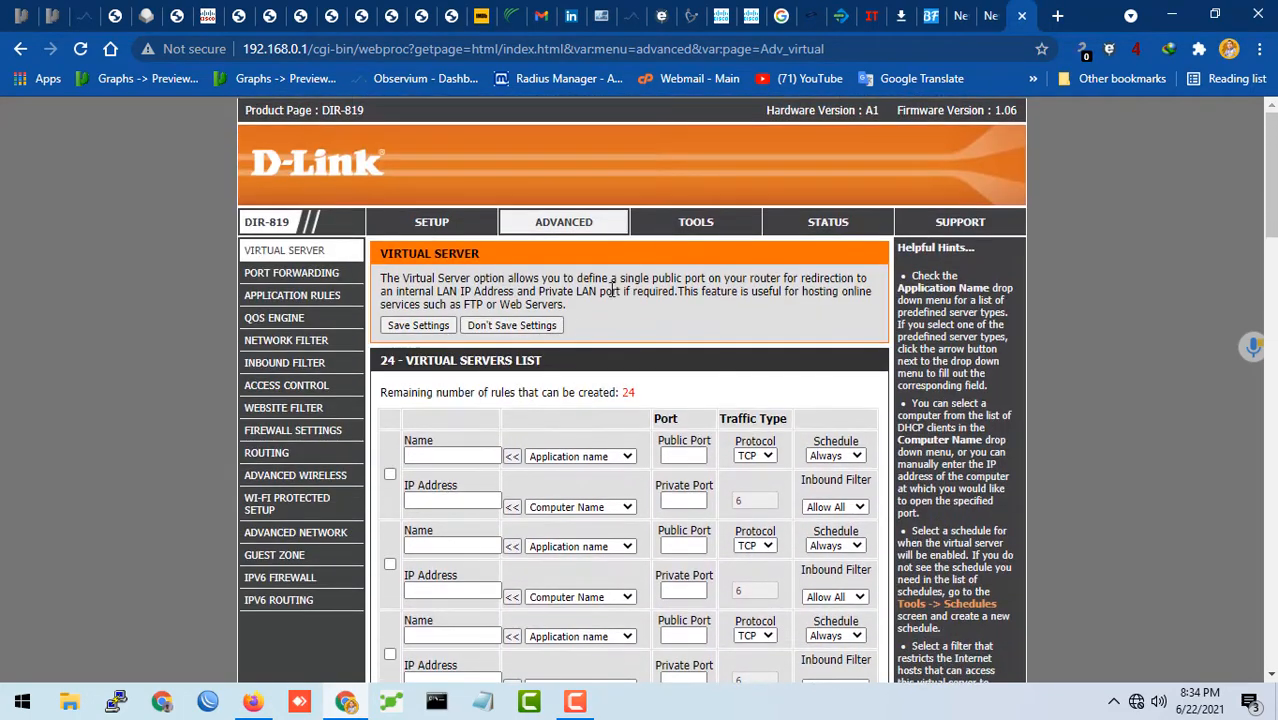
# Step: Open the TOOLS administrator password settings and select the new and confirm password fields
pyautogui.click(703, 231)
pyautogui.scroll(-2, 437, 528)
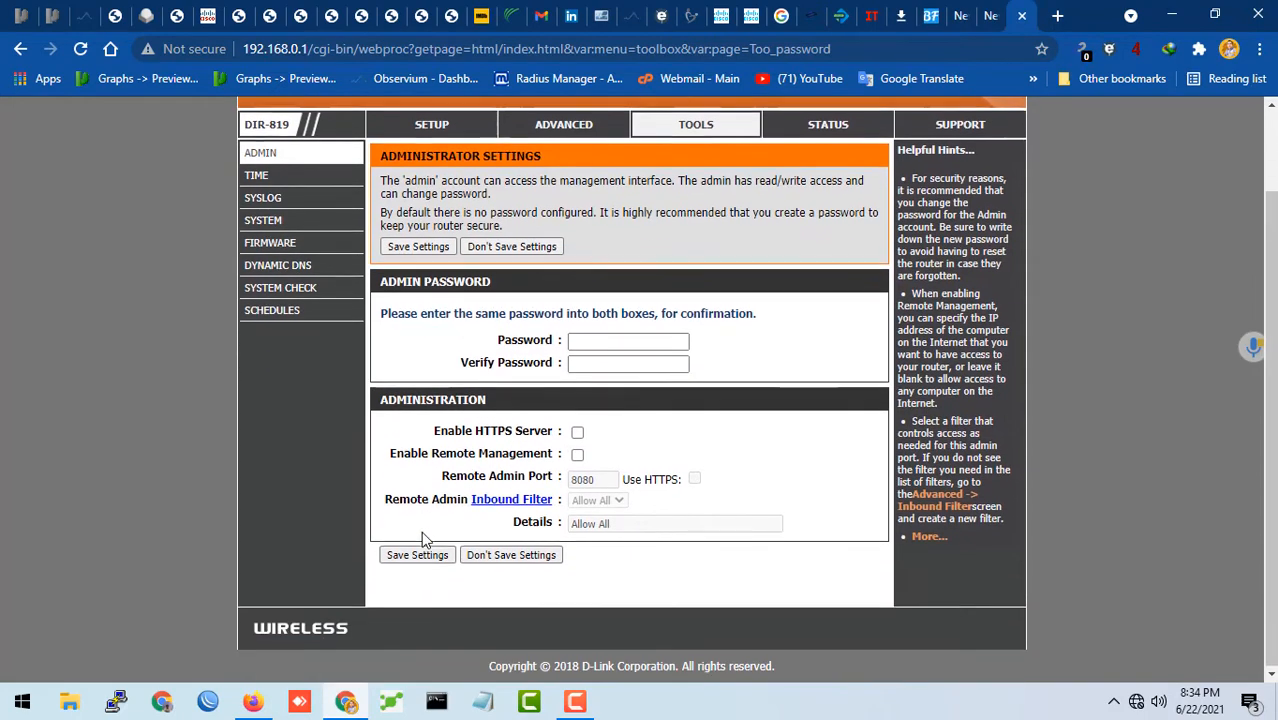
pyautogui.click(578, 340)
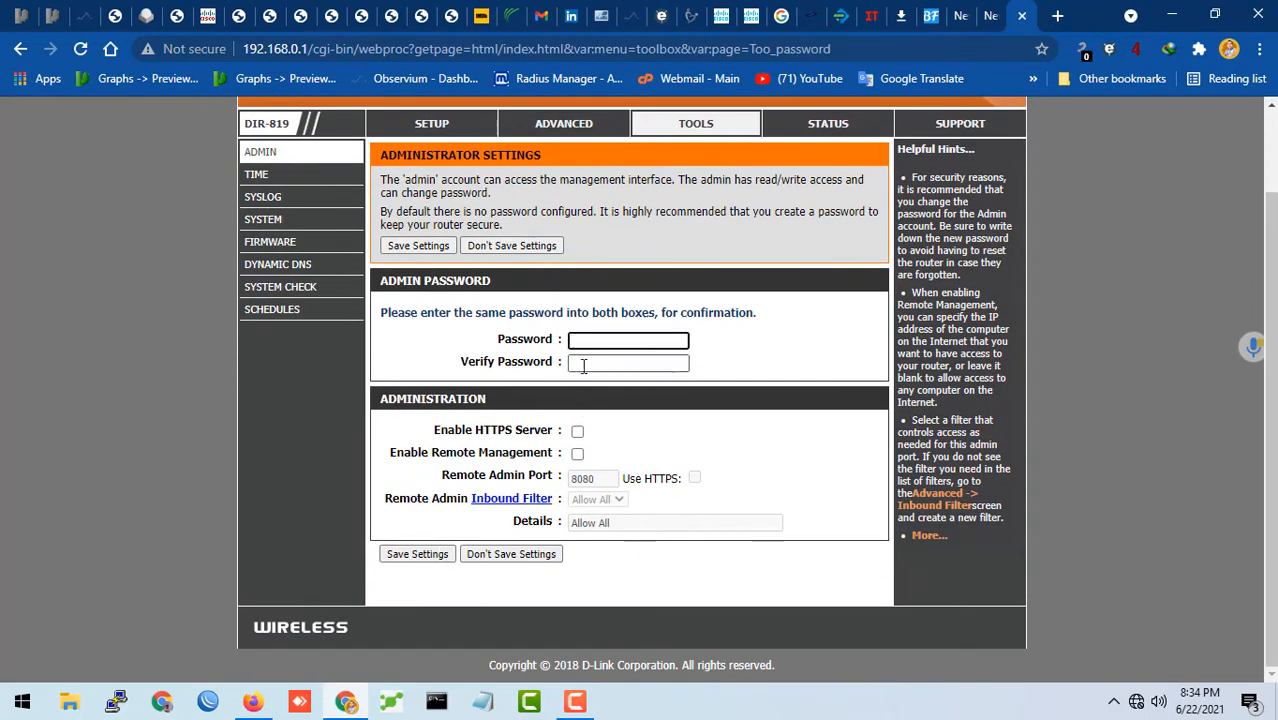
pyautogui.click(583, 366)
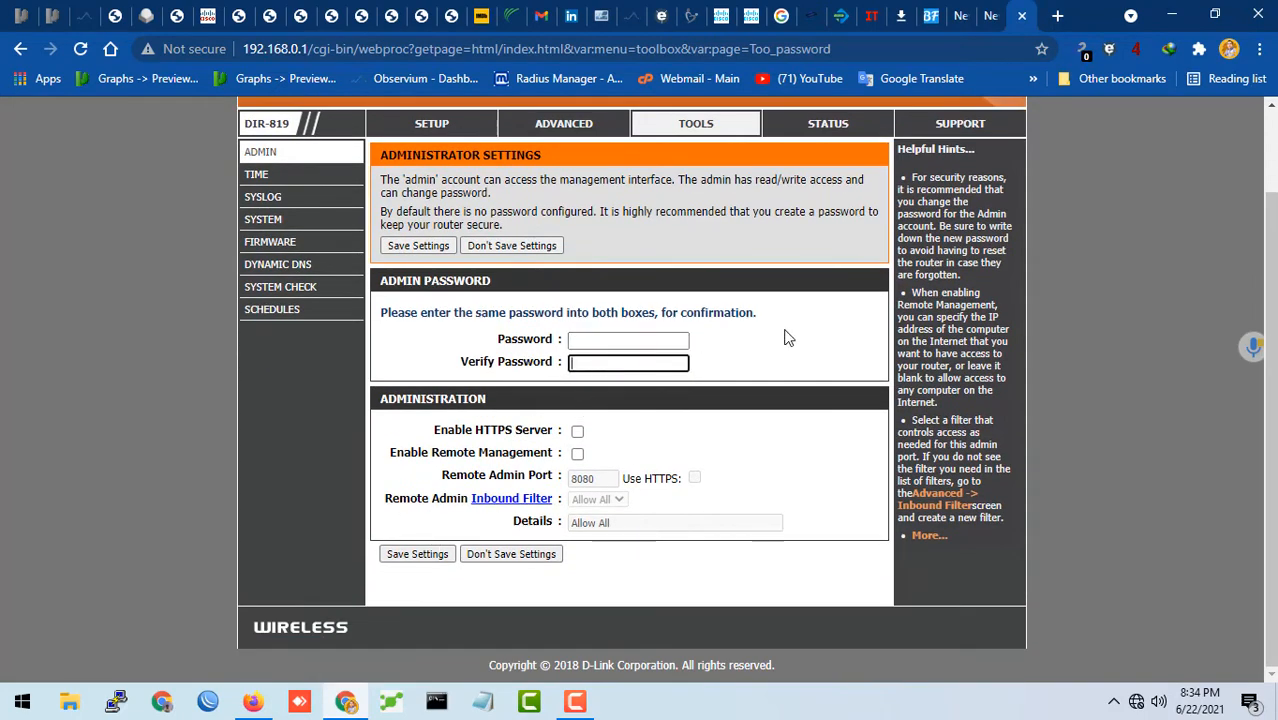
pyautogui.scroll(2, 752, 340)
# Step: Review the STATUS Device Info page, then go back to SETUP's Internet Connection page
pyautogui.click(829, 224)
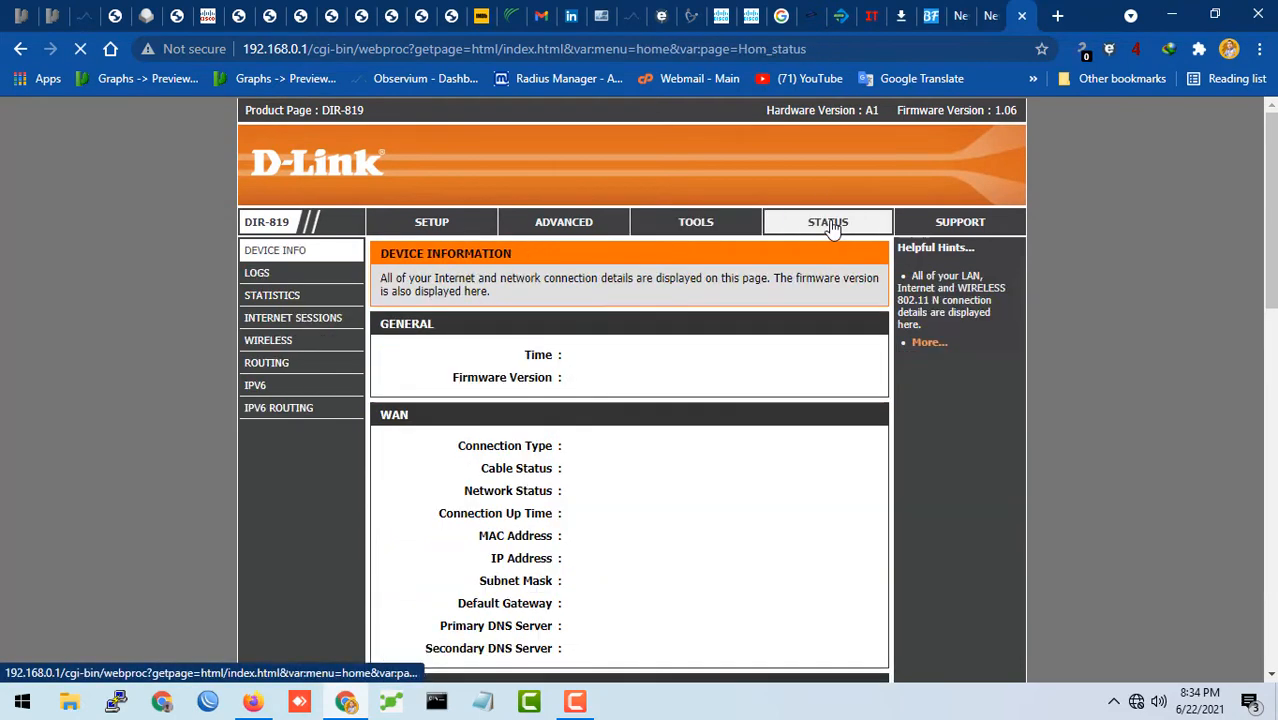
pyautogui.scroll(-2, 610, 480)
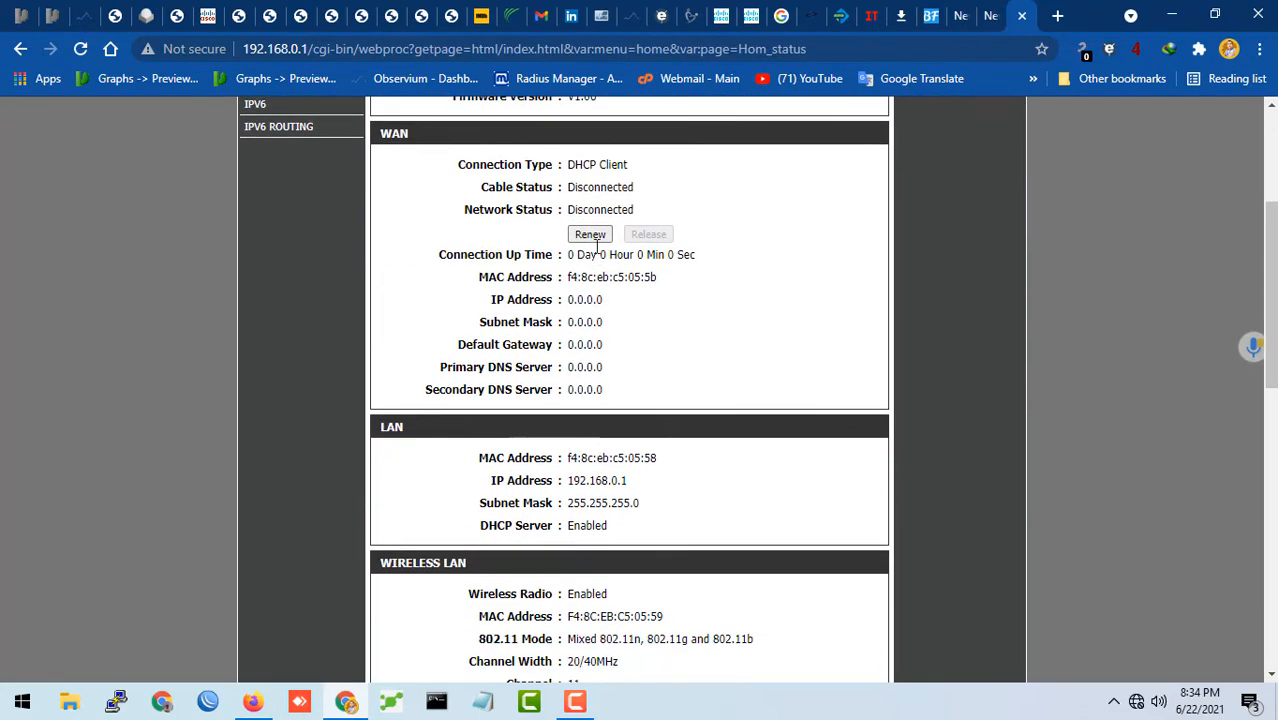
pyautogui.scroll(-2, 570, 262)
pyautogui.scroll(5, 657, 362)
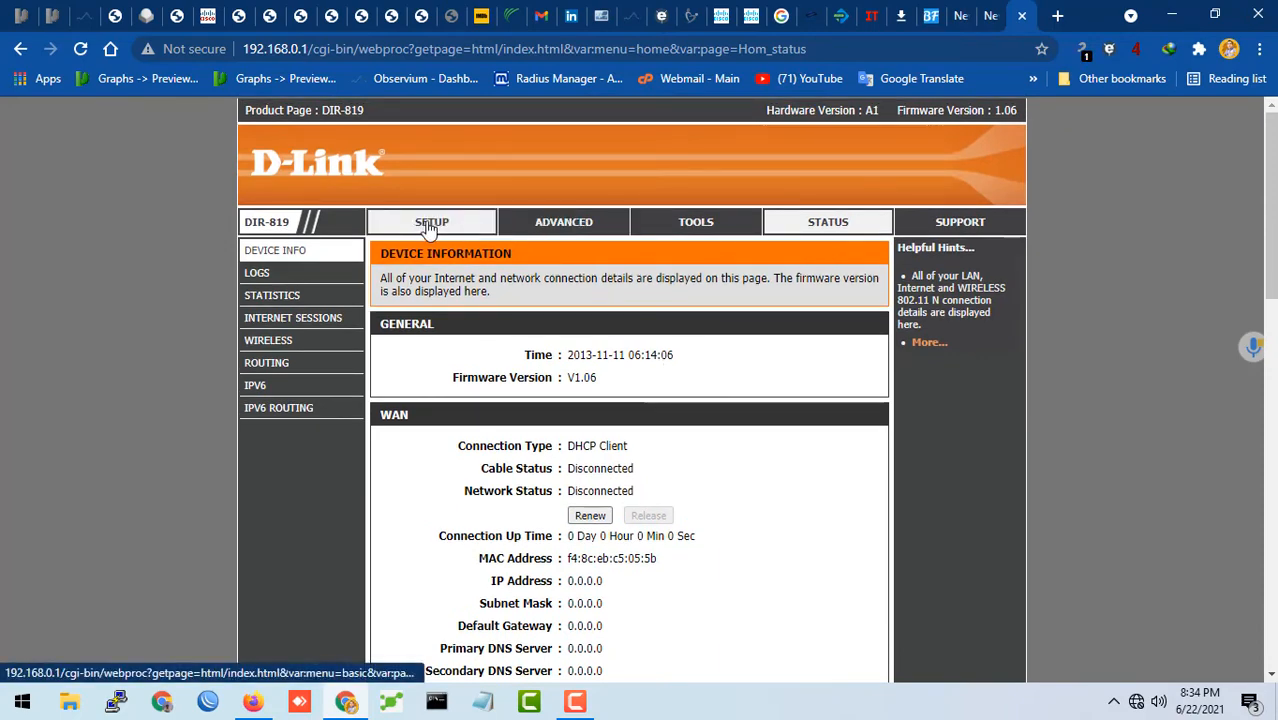
pyautogui.click(430, 225)
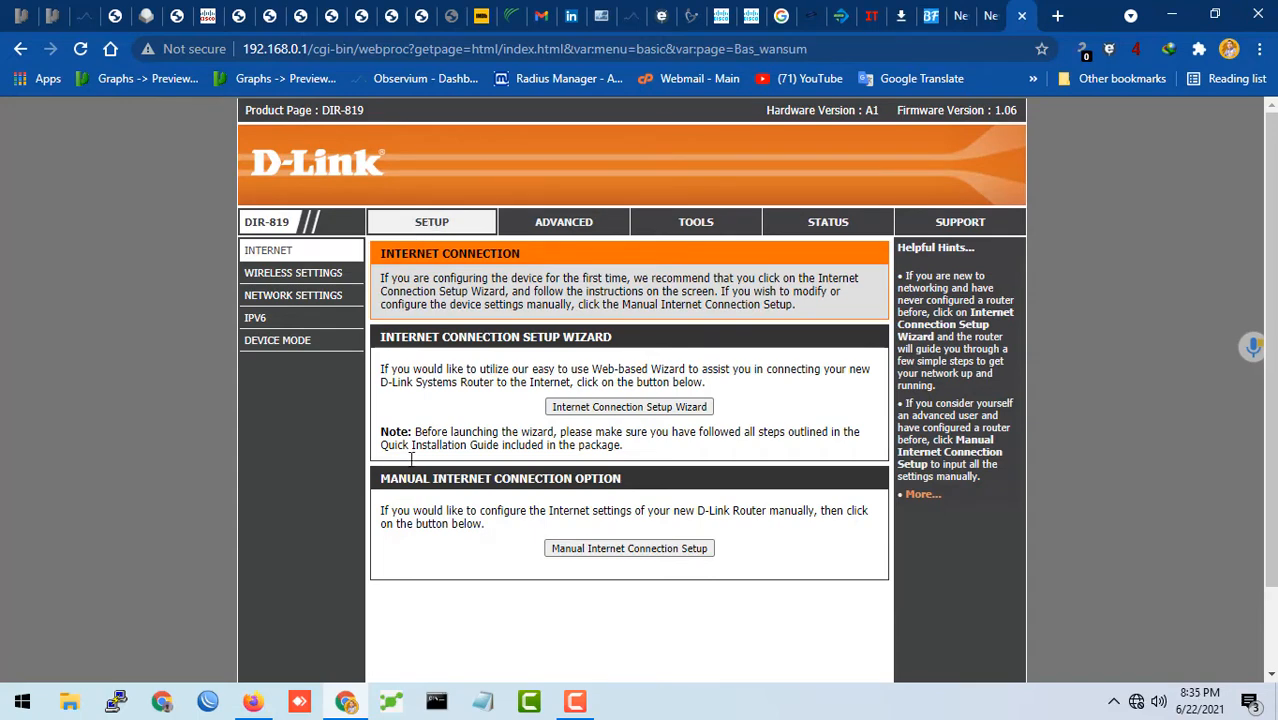
pyautogui.scroll(-2, 553, 524)
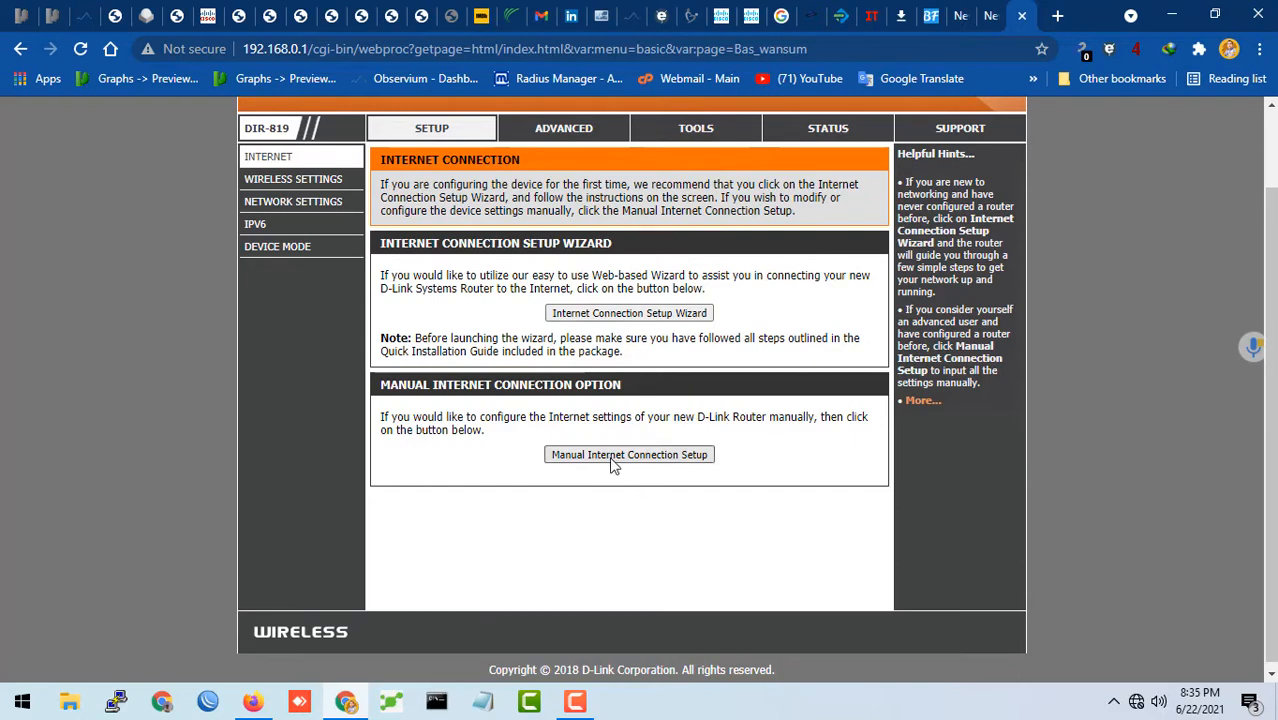
# Step: Launch the Internet Connection Setup Wizard and highlight each of its four listed steps
pyautogui.click(617, 318)
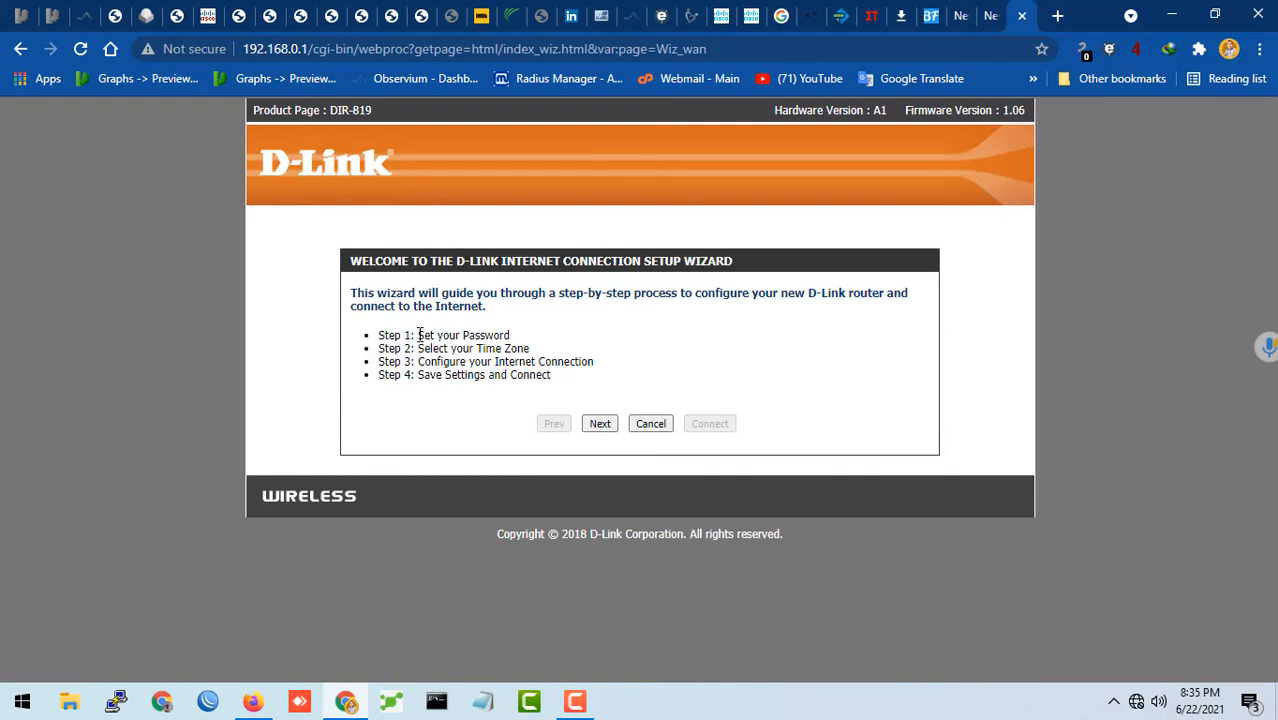
pyautogui.moveTo(461, 335); pyautogui.dragTo(513, 335)
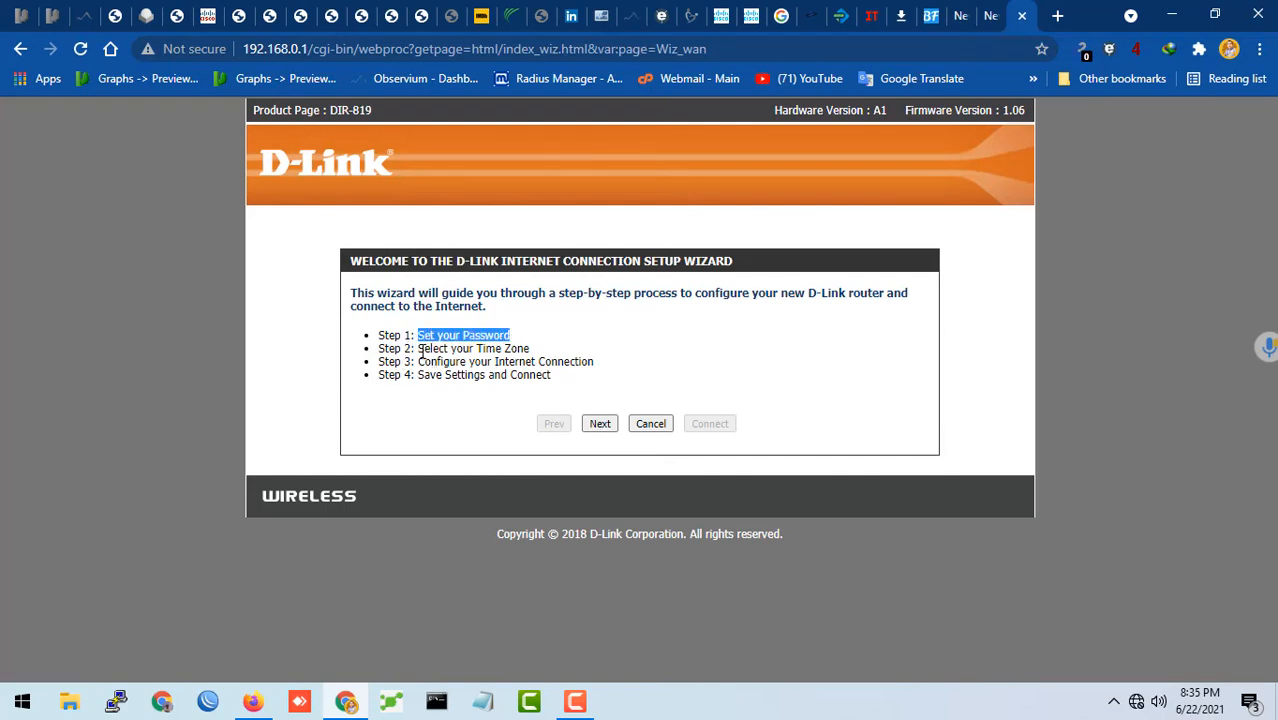
pyautogui.moveTo(418, 348); pyautogui.dragTo(536, 349)
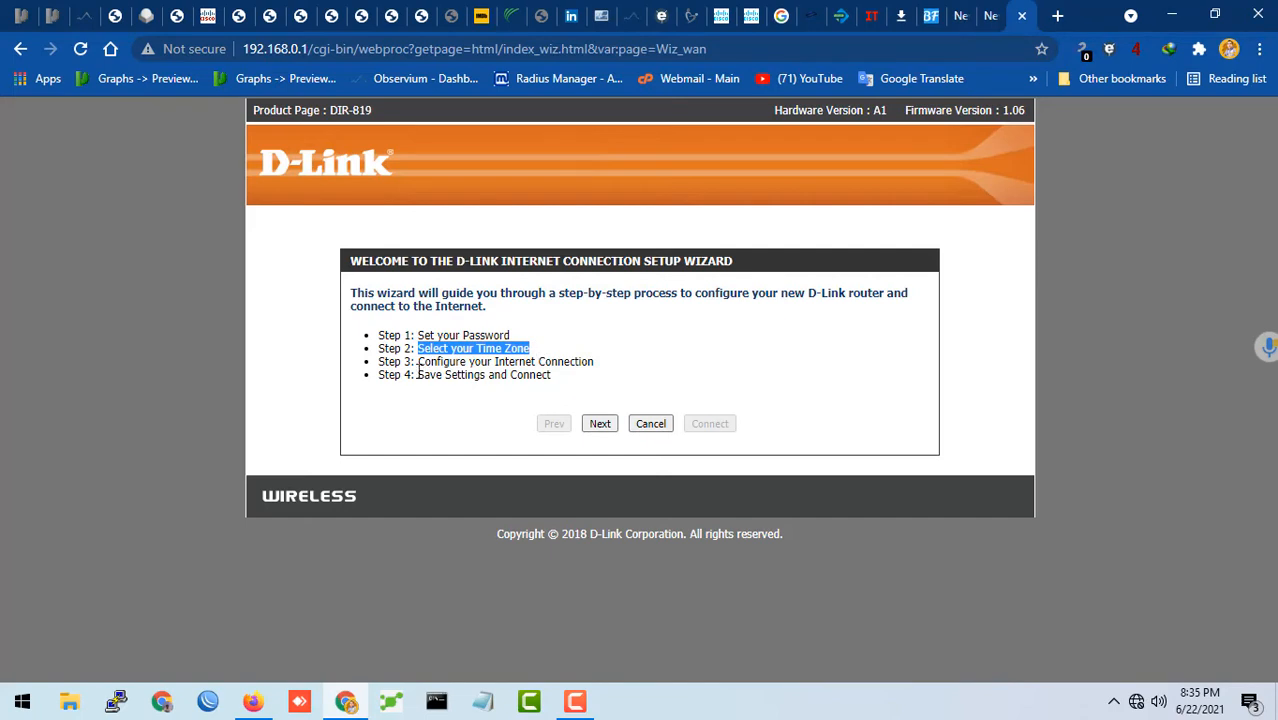
pyautogui.moveTo(418, 361); pyautogui.dragTo(591, 357)
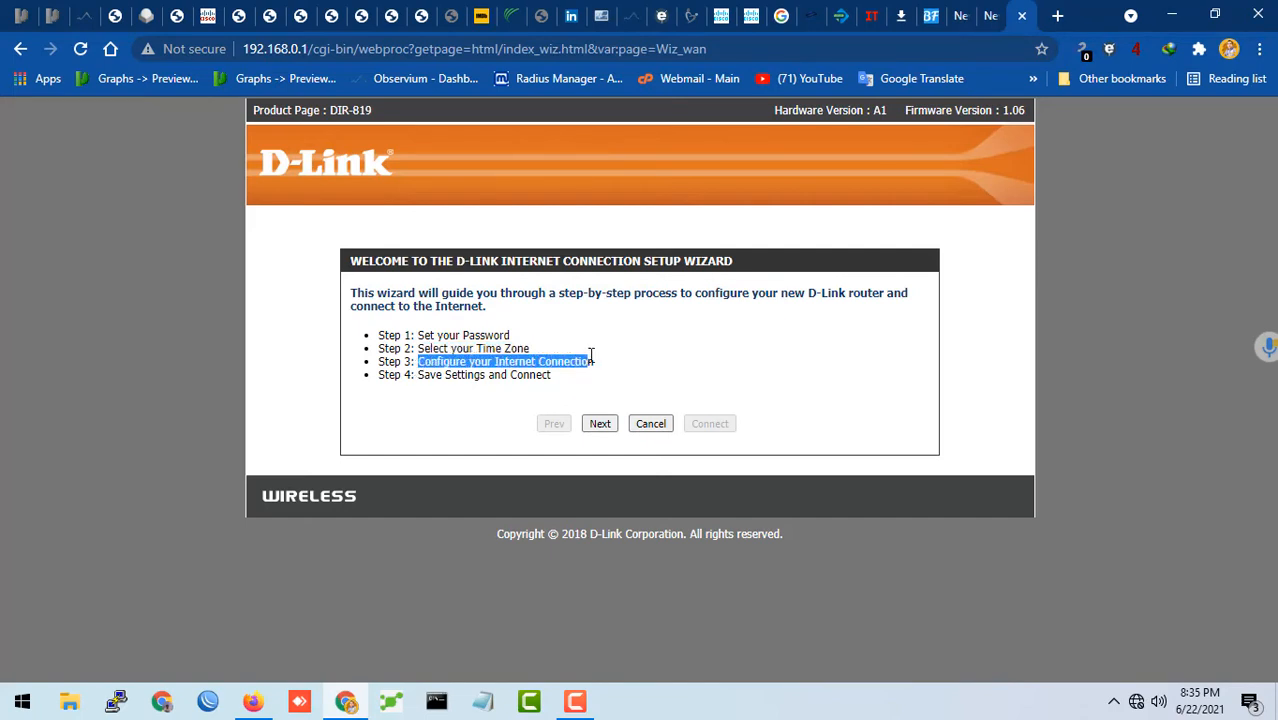
pyautogui.moveTo(419, 375); pyautogui.dragTo(556, 377)
pyautogui.click(580, 386)
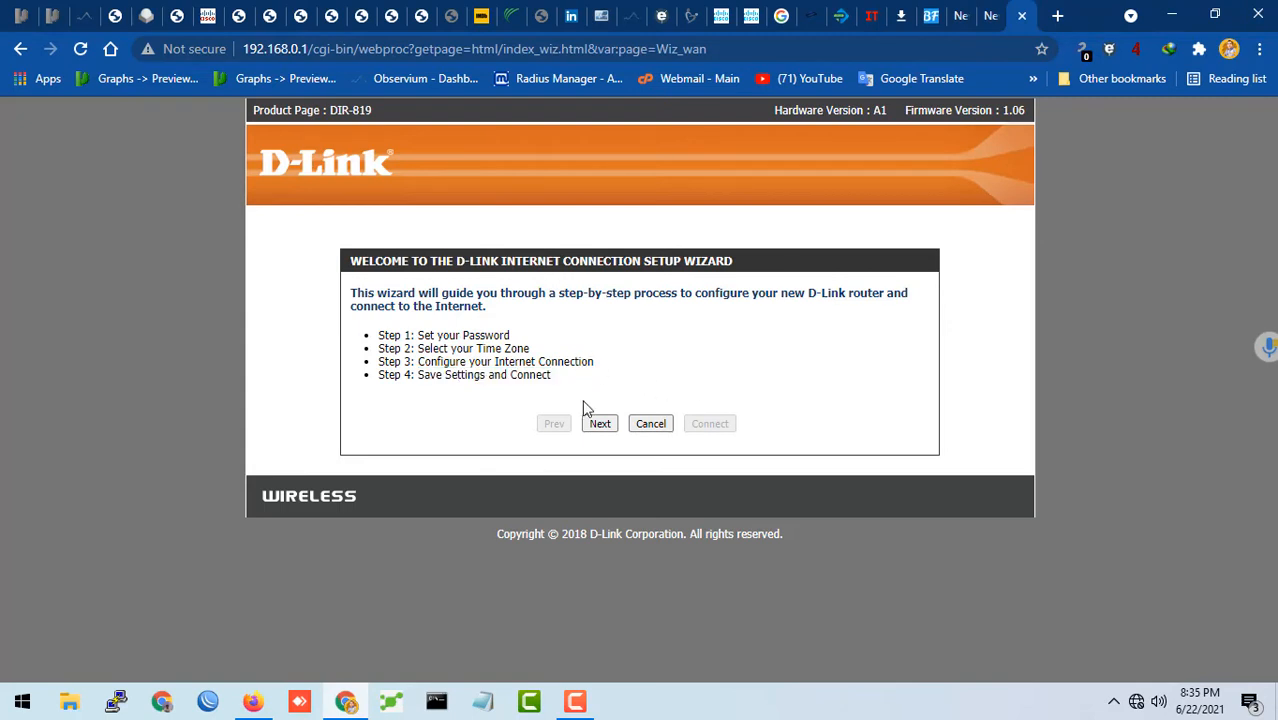
# Step: Advance to the wizard's password step, select both password fields, then go back to the welcome page
pyautogui.click(598, 423)
pyautogui.click(589, 352)
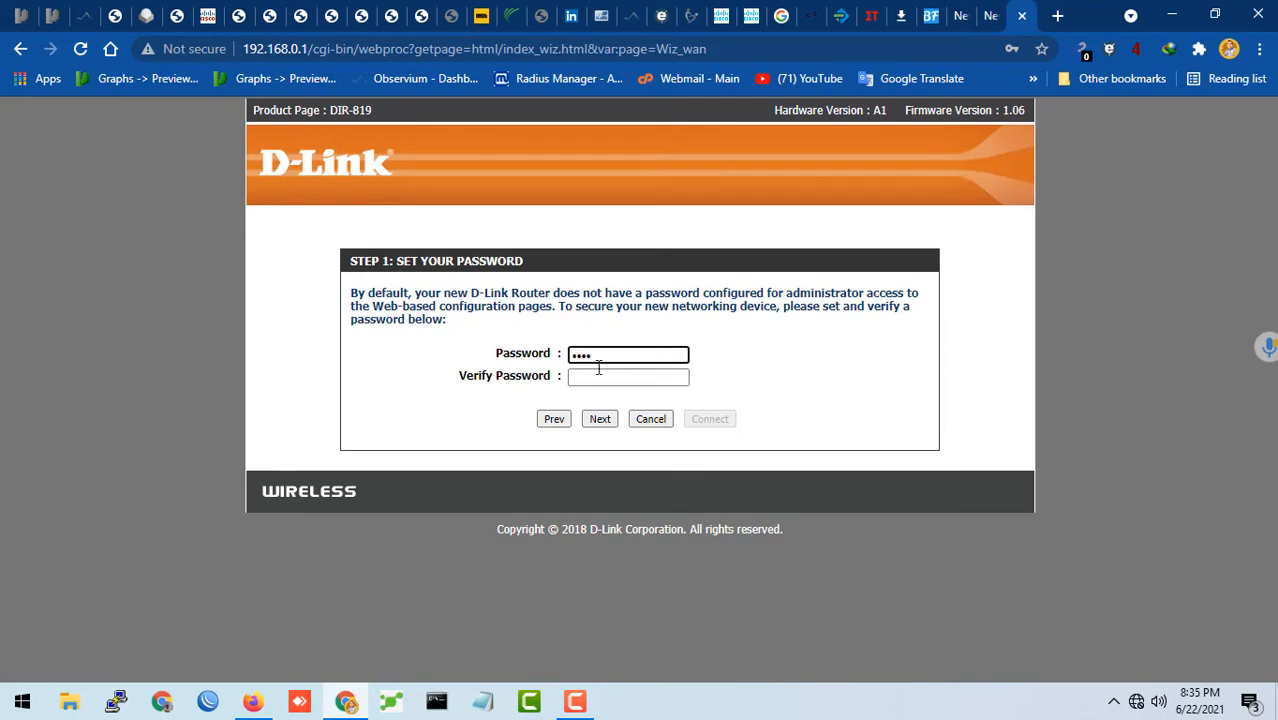
pyautogui.click(586, 378)
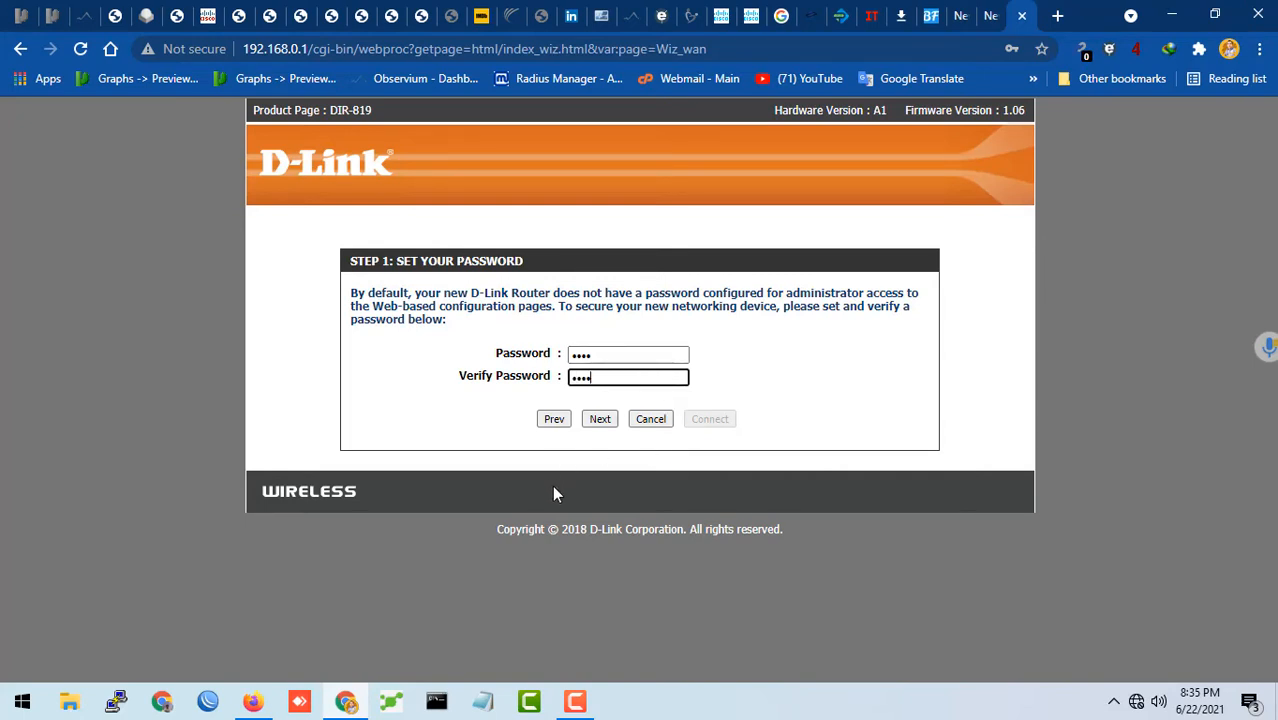
pyautogui.click(554, 421)
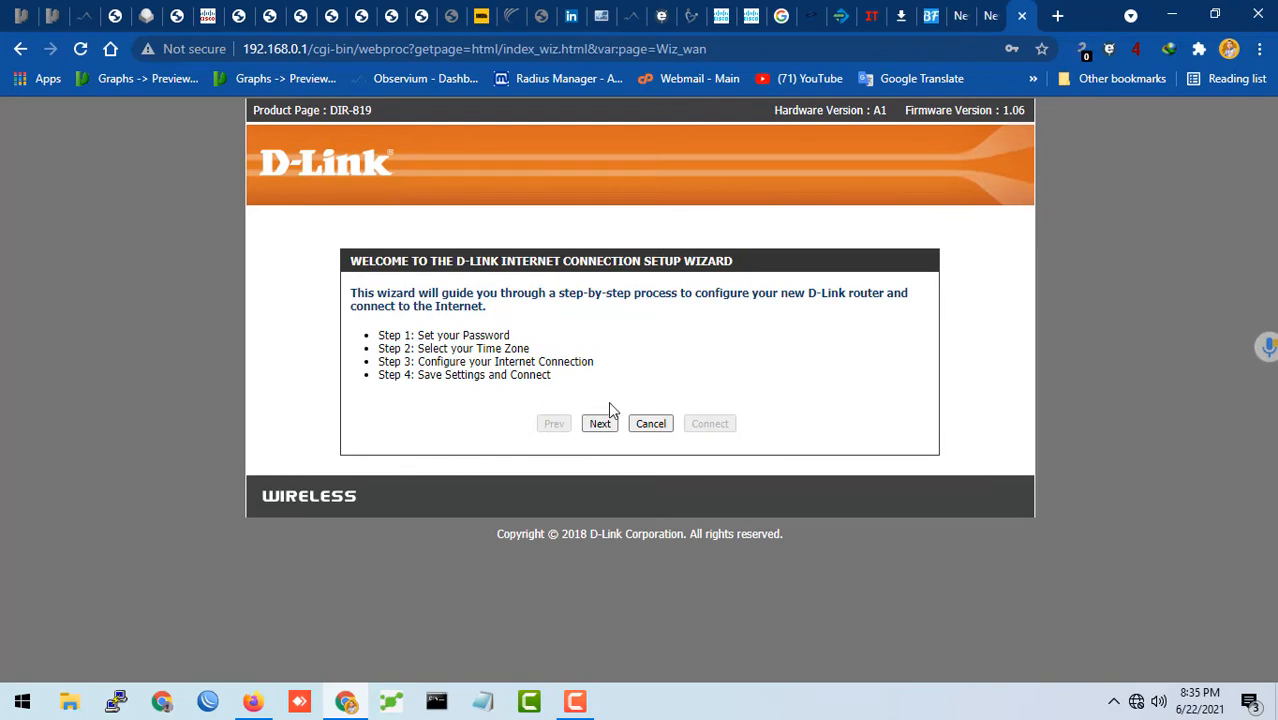
# Step: Abandon the wizard, look over ADVANCED > Advanced Network, and return to SETUP's Internet Connection page
pyautogui.click(651, 423)
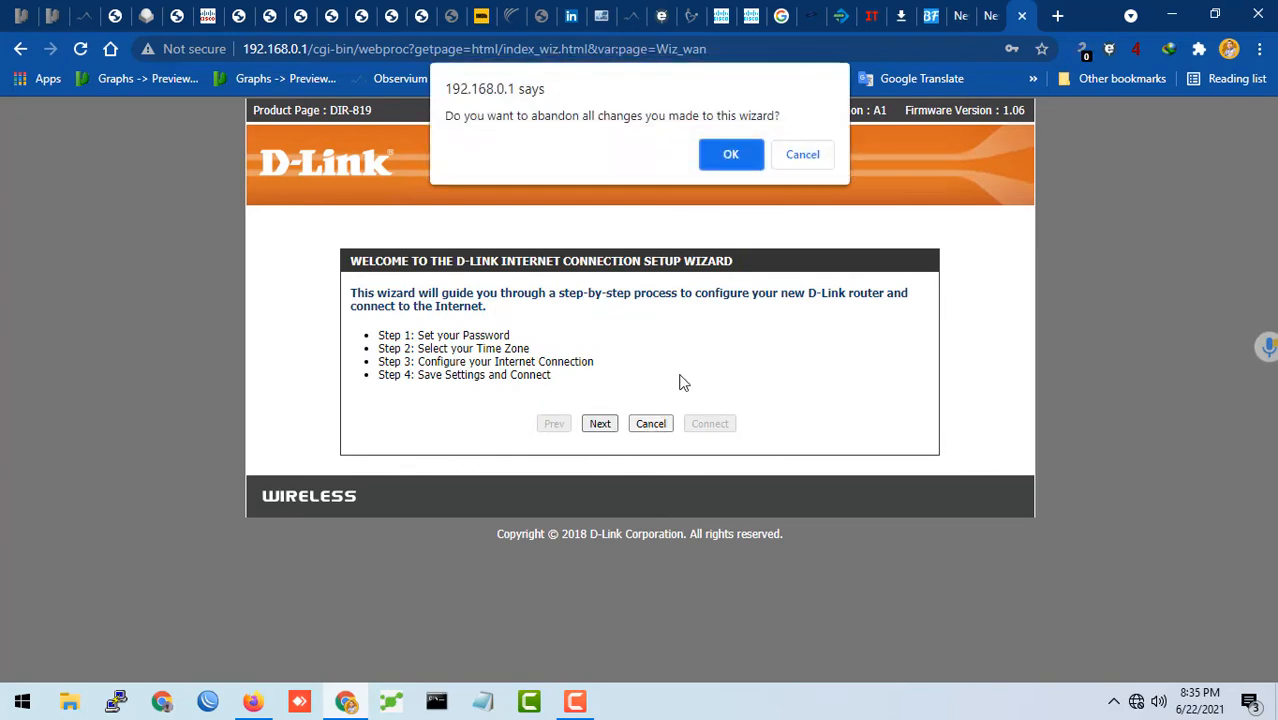
pyautogui.click(729, 155)
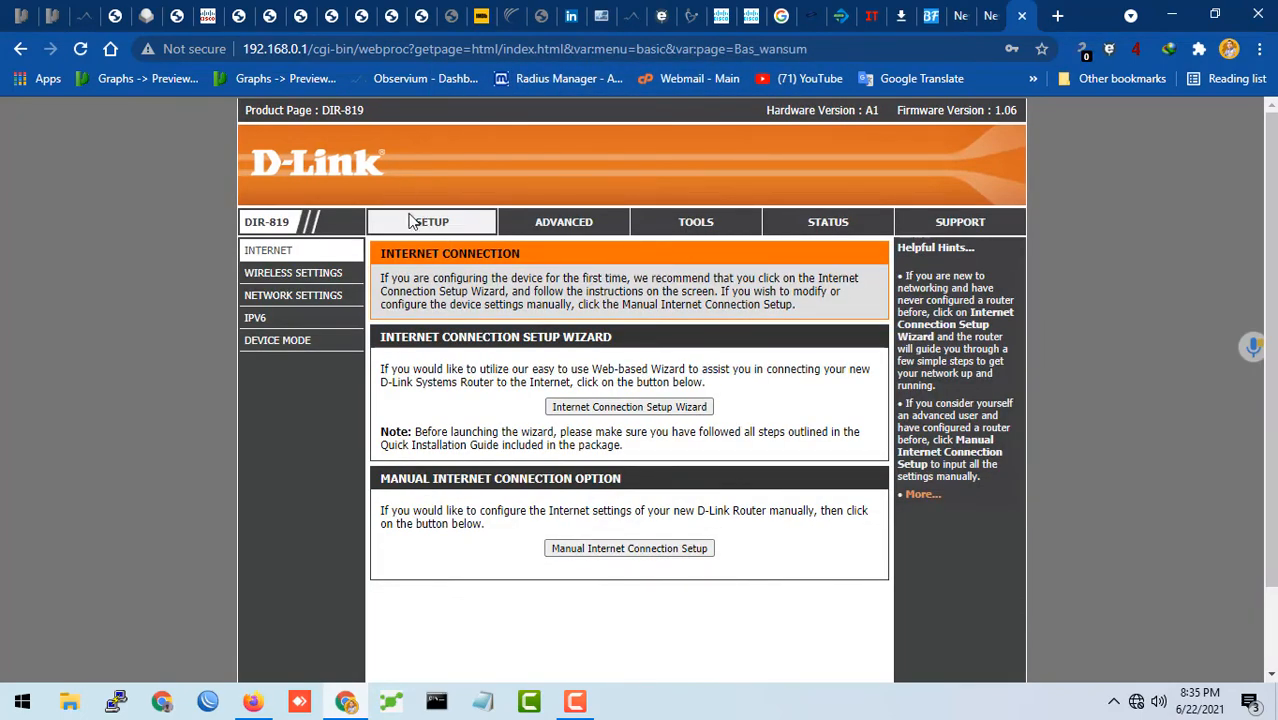
pyautogui.click(562, 224)
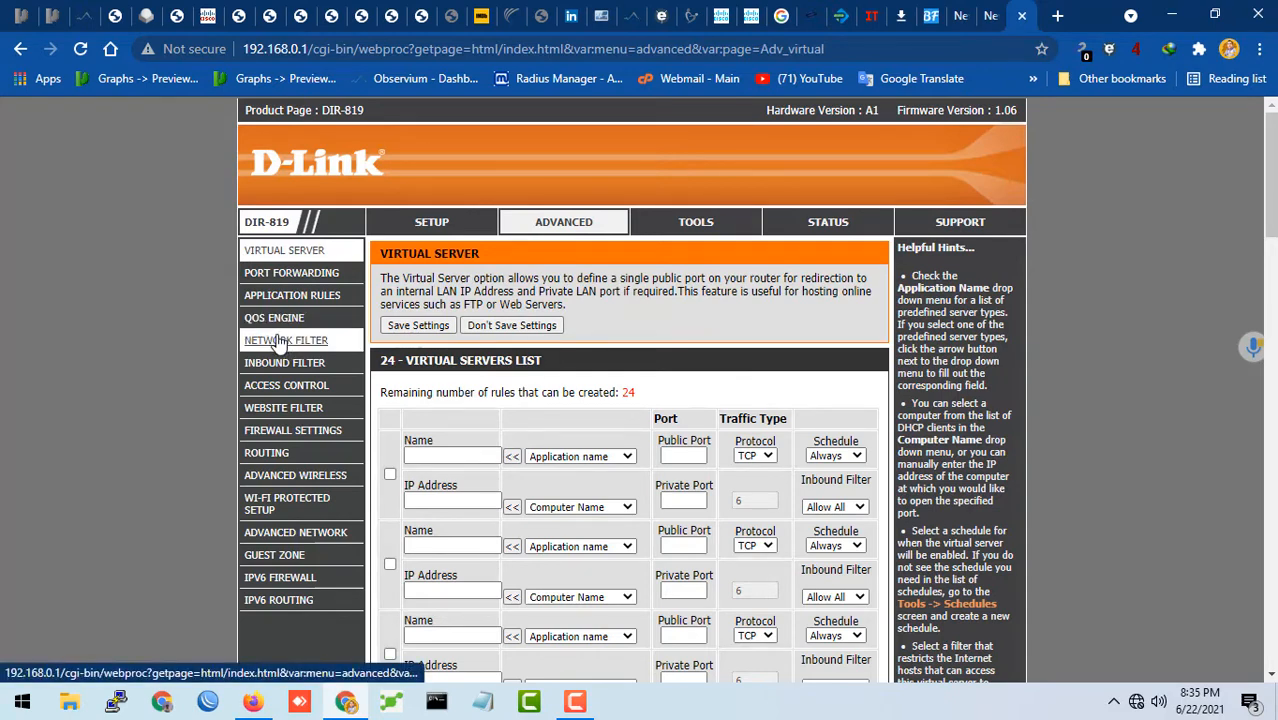
pyautogui.click(284, 538)
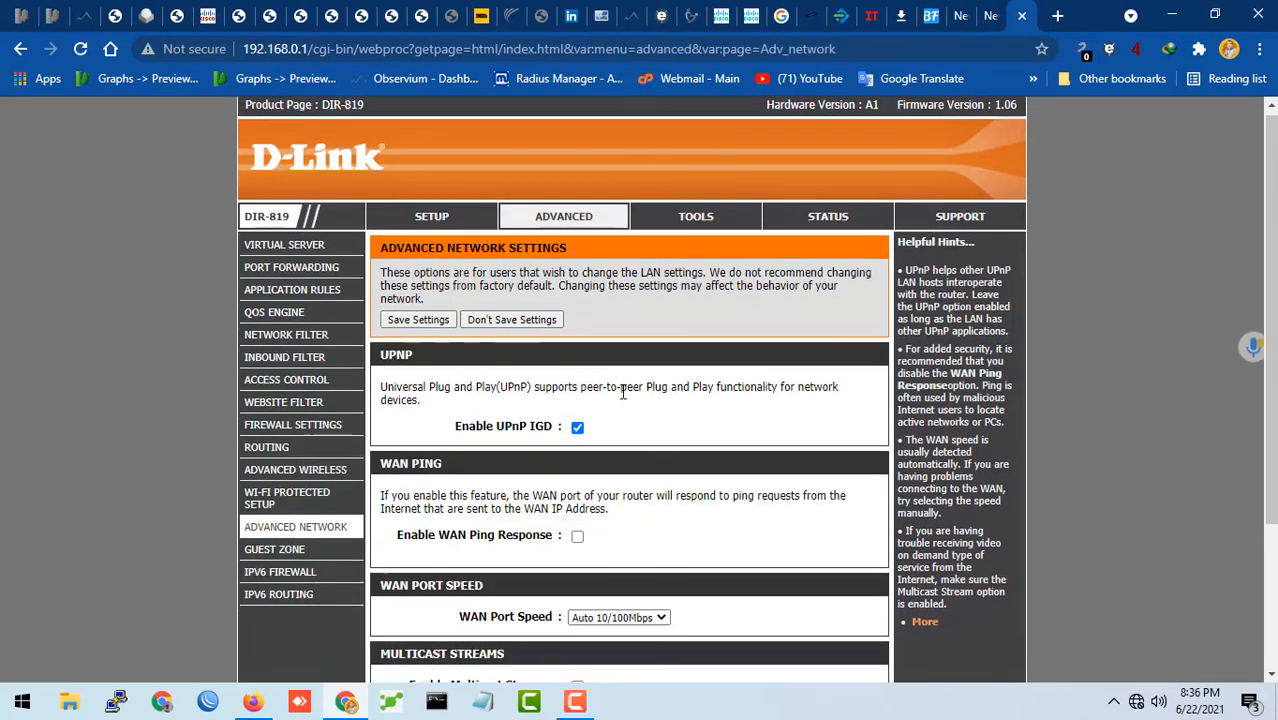
pyautogui.scroll(-2, 713, 336)
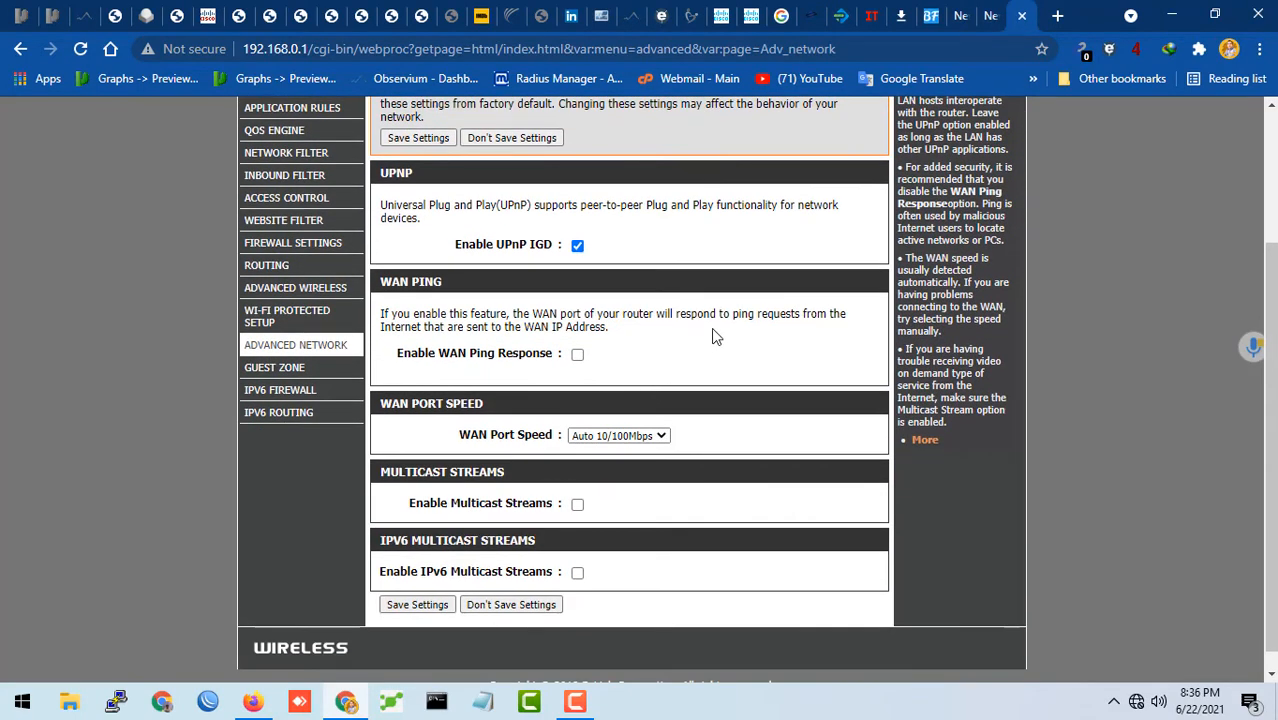
pyautogui.scroll(2, 727, 315)
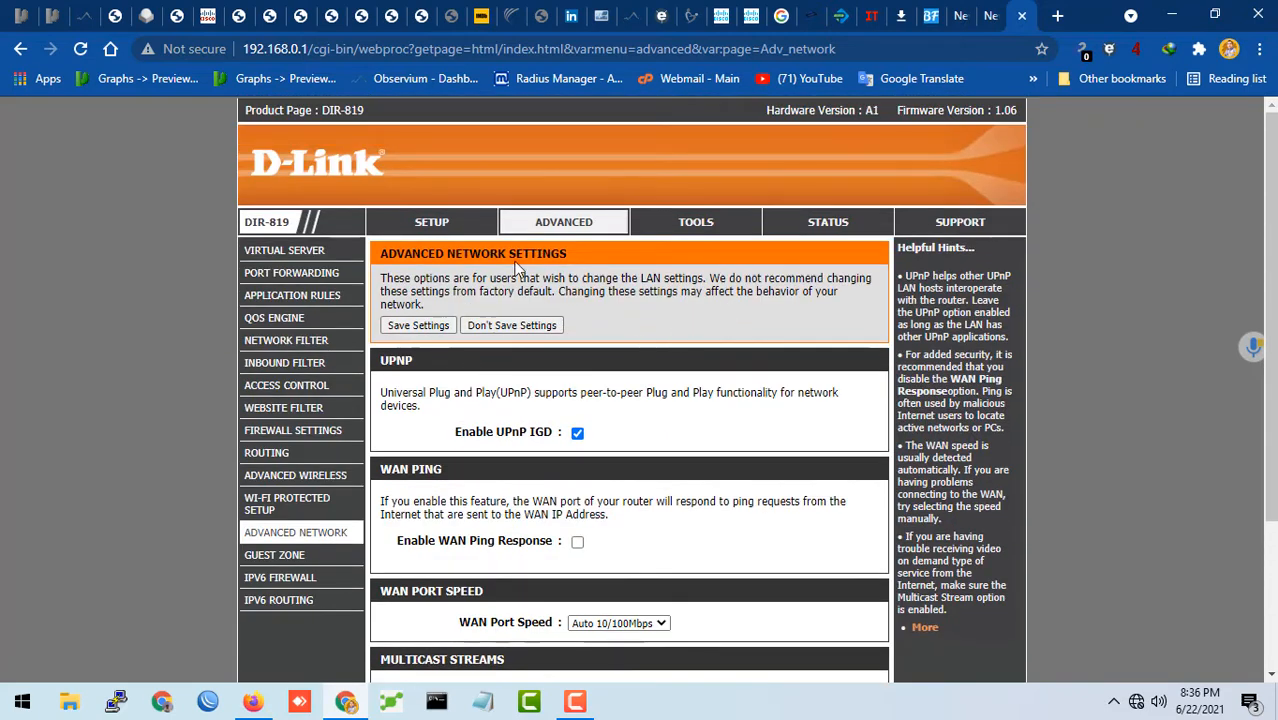
pyautogui.click(432, 222)
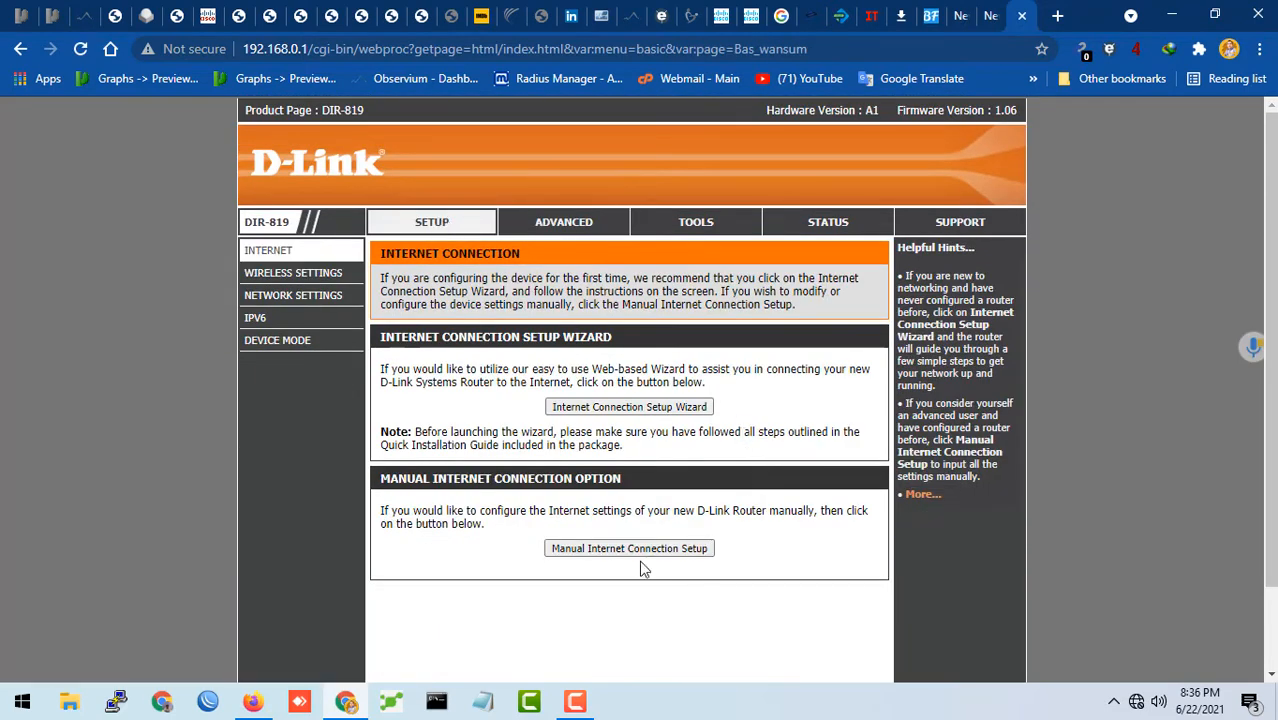
pyautogui.scroll(-1, 610, 580)
# Step: In manual internet setup, choose PPPoE (Username / Password) as the connection type
pyautogui.click(627, 458)
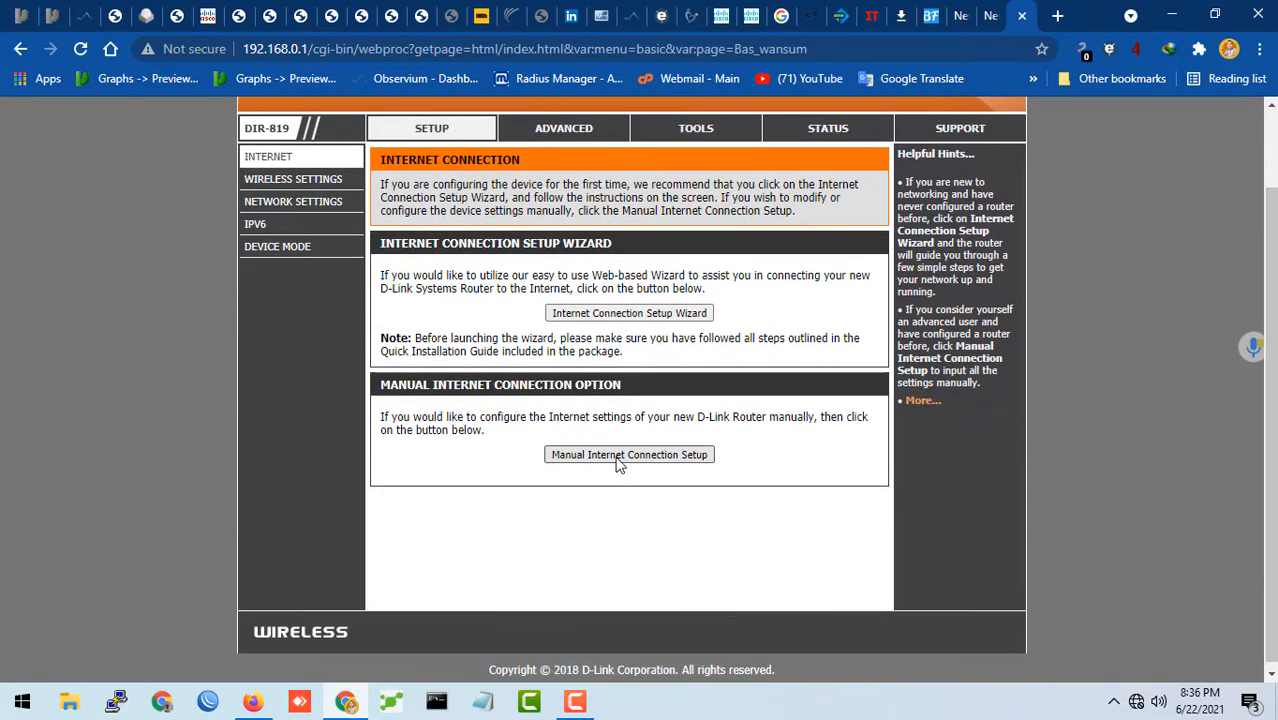
pyautogui.scroll(-2, 752, 414)
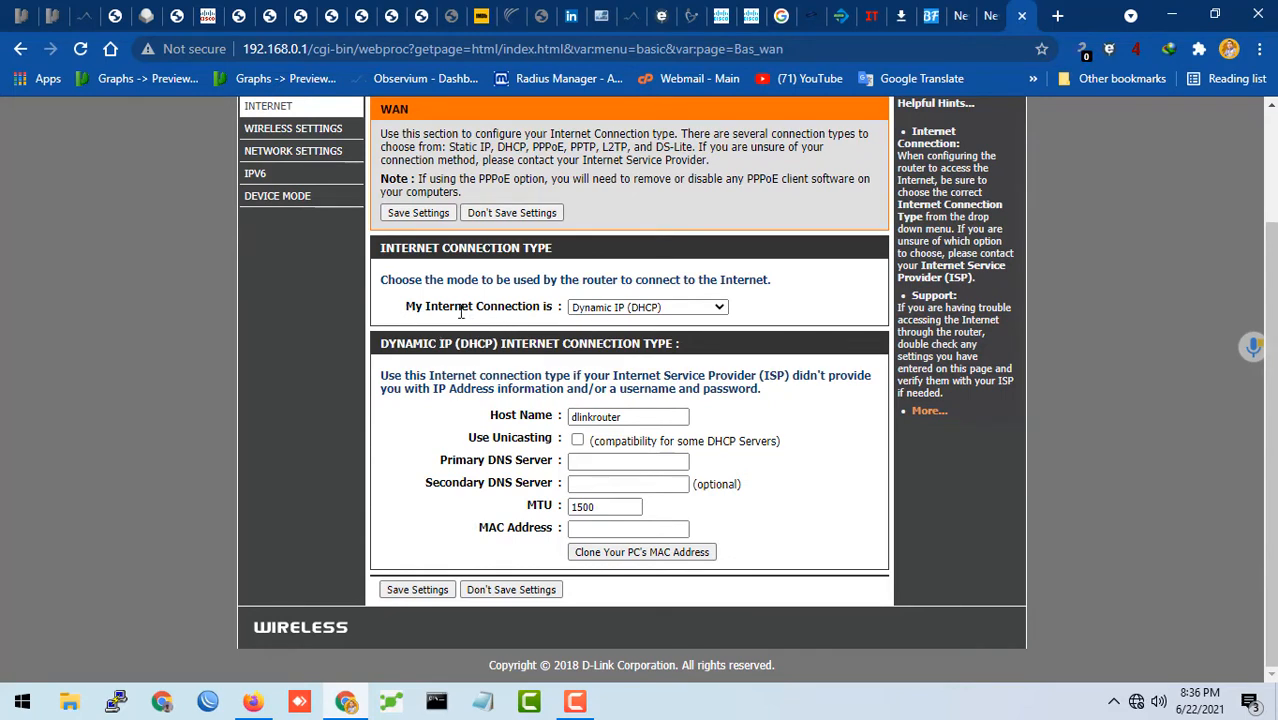
pyautogui.click(719, 309)
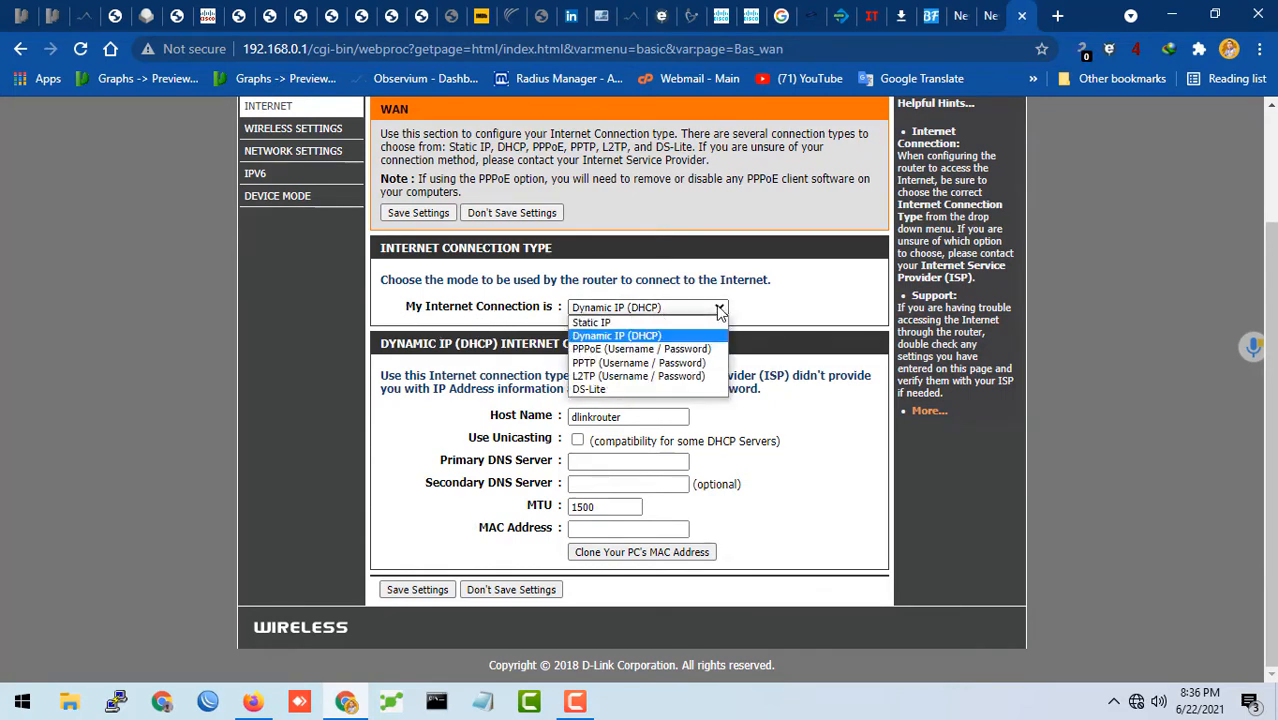
pyautogui.click(630, 354)
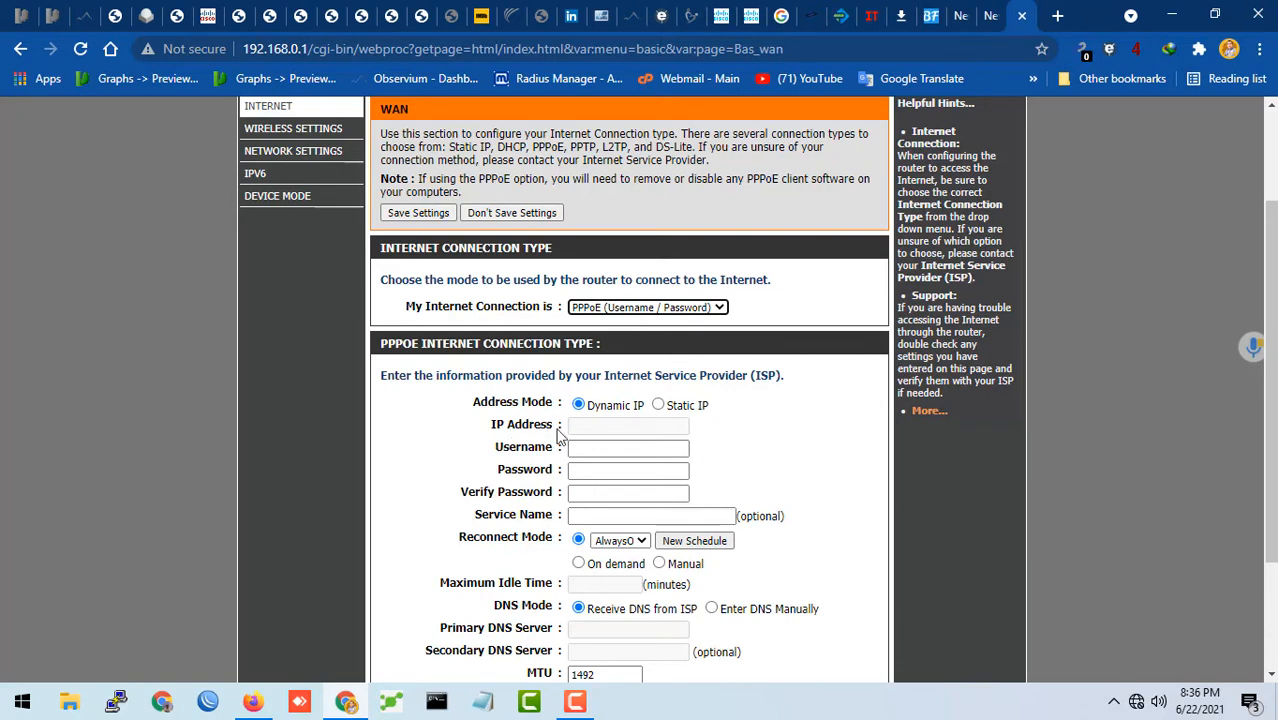
pyautogui.click(596, 450)
# Step: Enter the ISP account username, then type the account password in Password and Verify Password
pyautogui.click(588, 450)
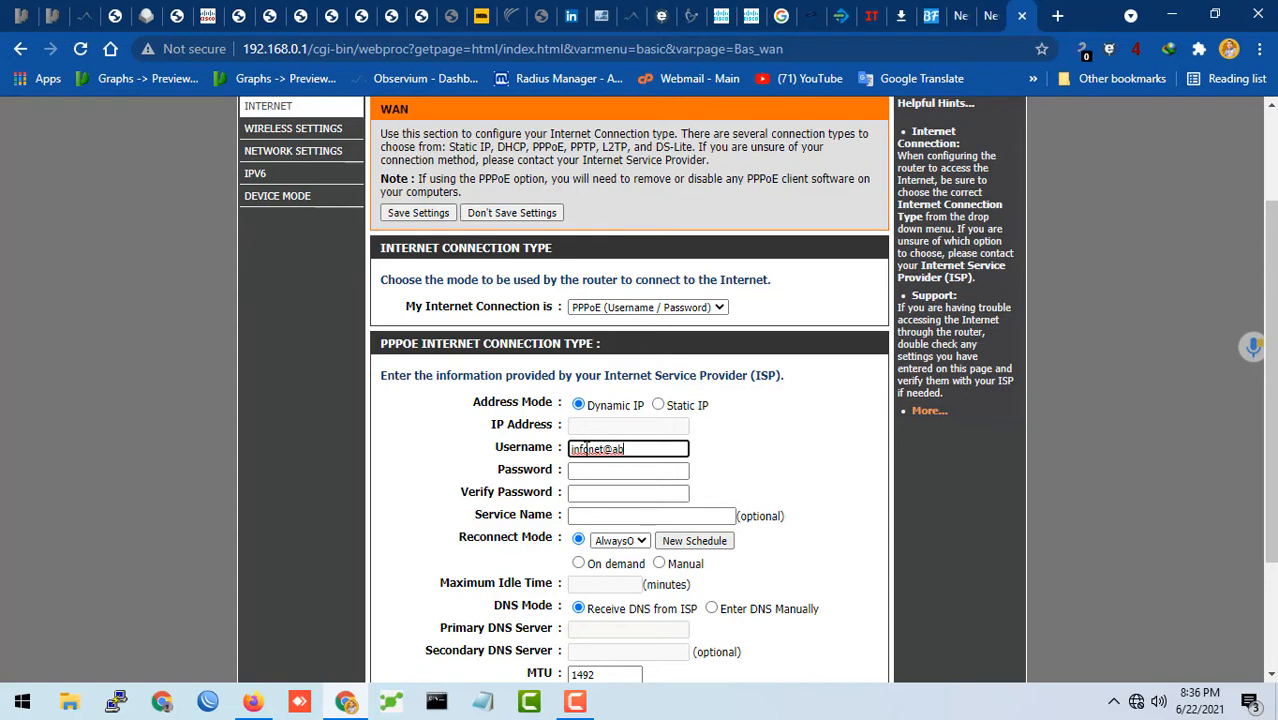
pyautogui.write('dulhai')
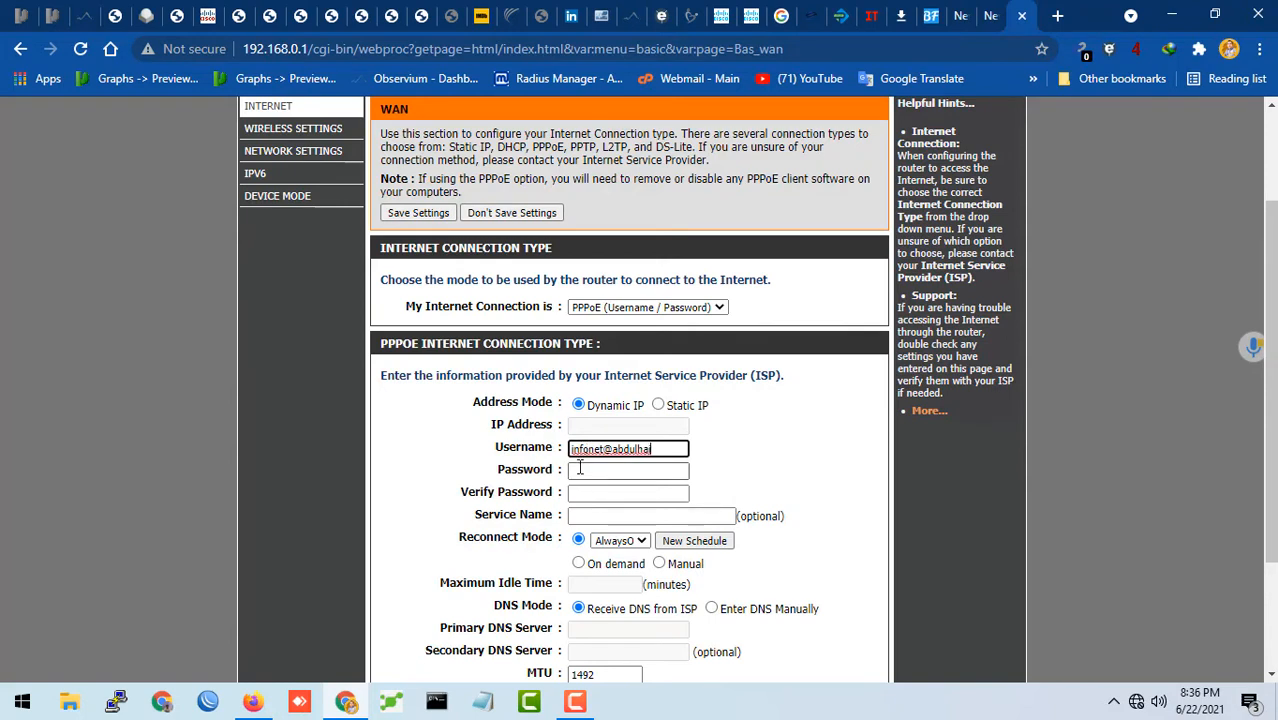
pyautogui.write('603')
pyautogui.click(602, 473)
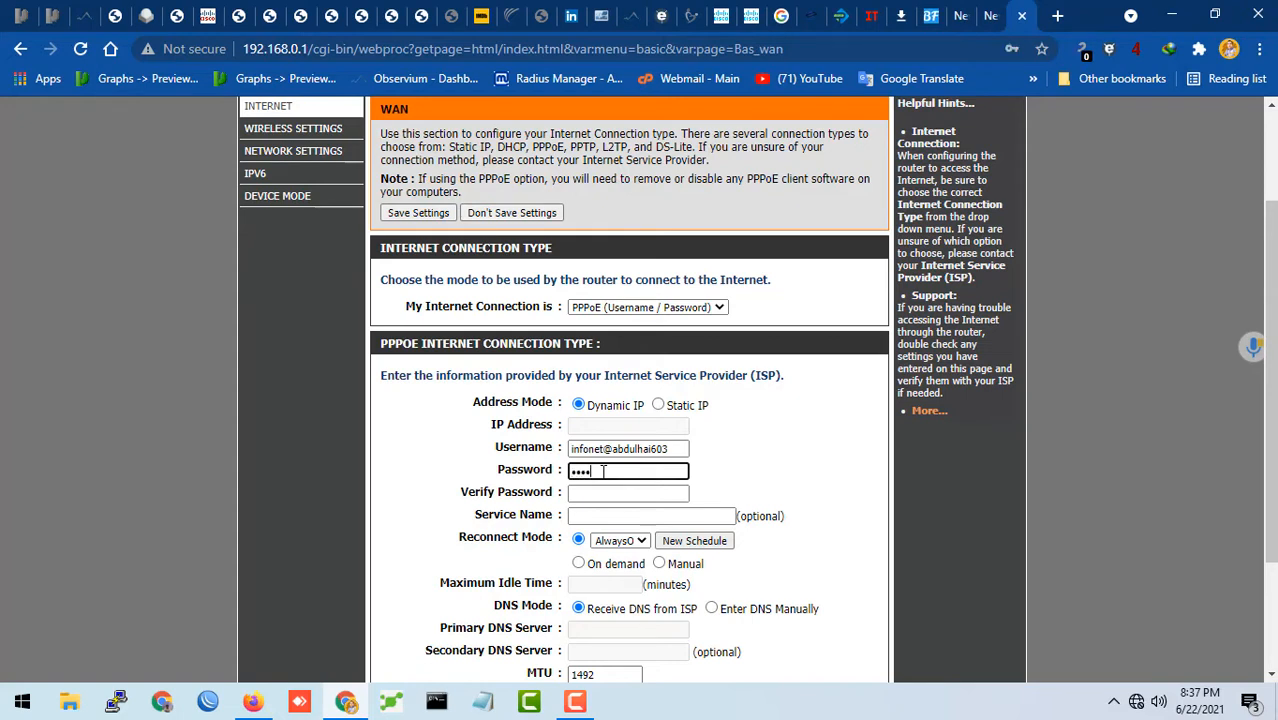
pyautogui.click(588, 493)
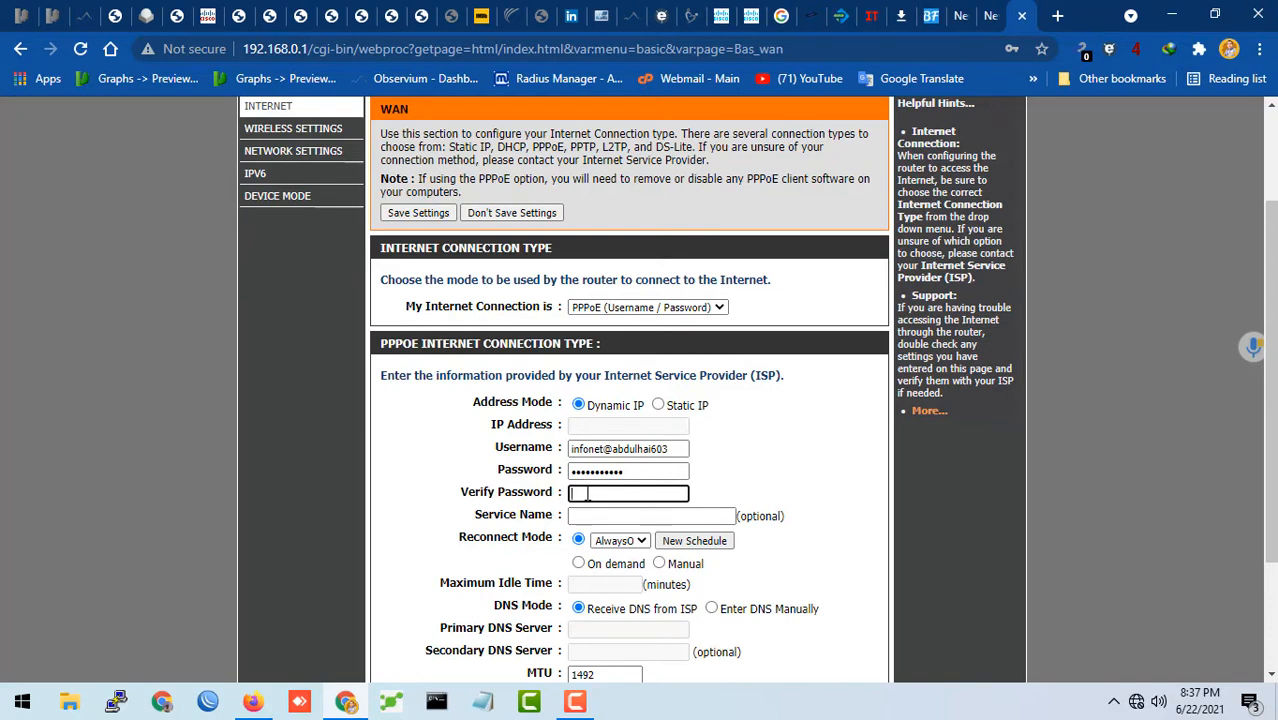
pyautogui.scroll(-3, 520, 510)
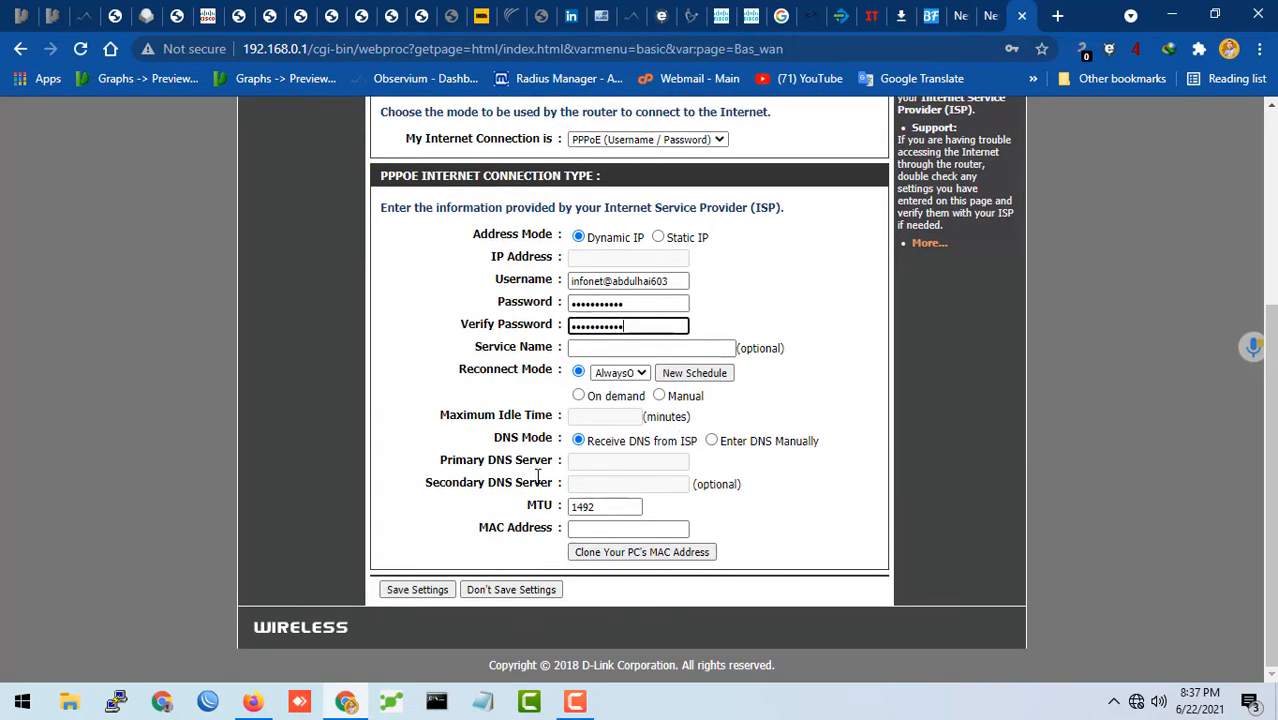
# Step: Save the PPPoE internet connection settings and let the router apply them
pyautogui.click(433, 590)
pyautogui.click(433, 590)
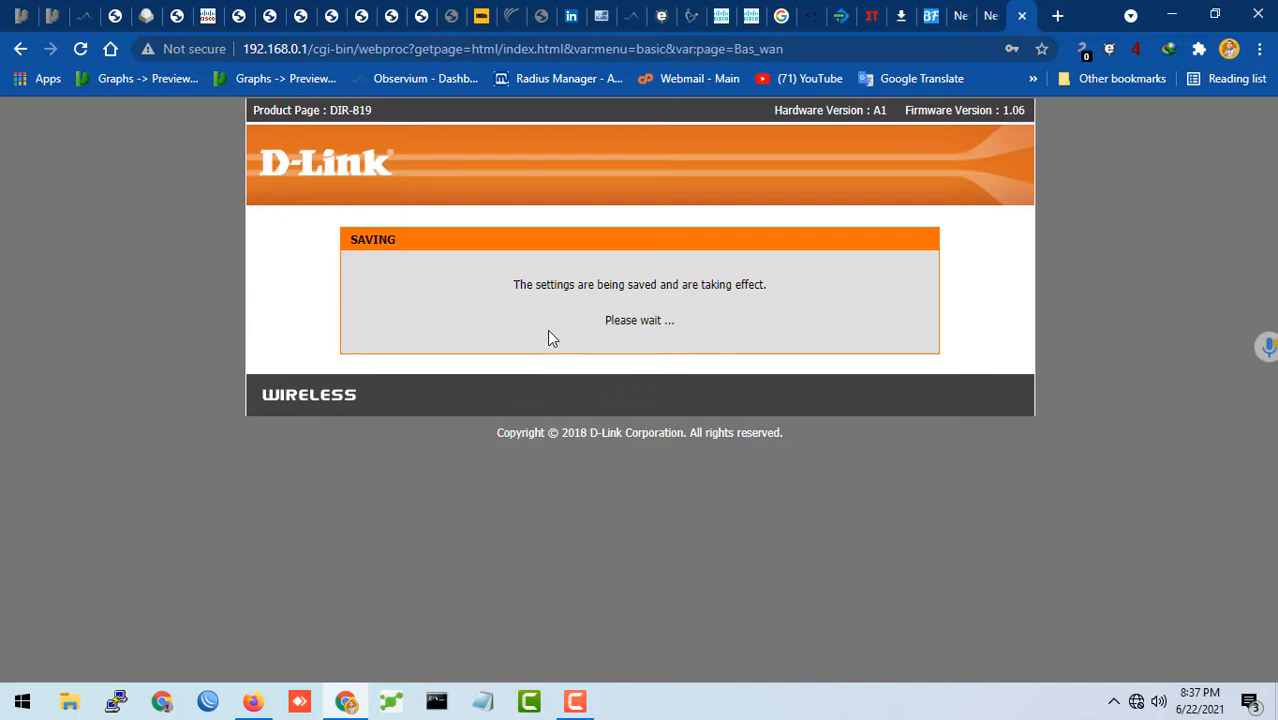
pyautogui.scroll(-2, 760, 573)
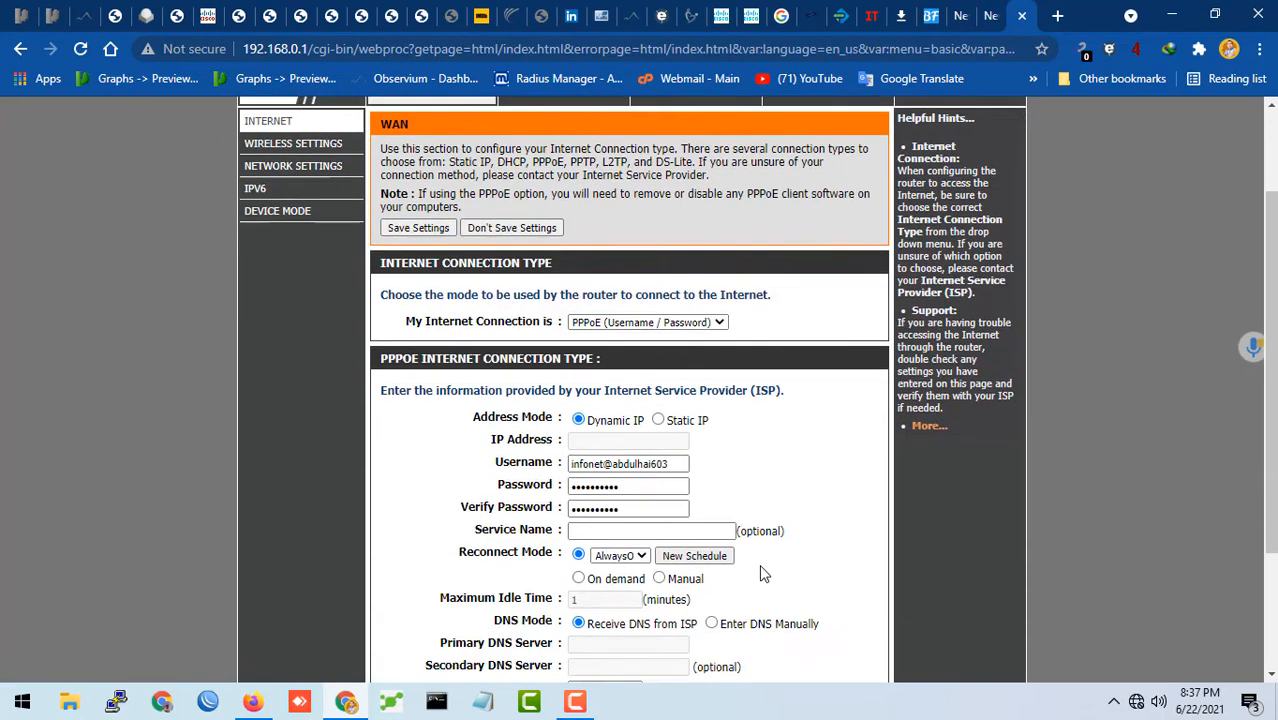
pyautogui.scroll(-1, 760, 573)
pyautogui.scroll(-2, 650, 440)
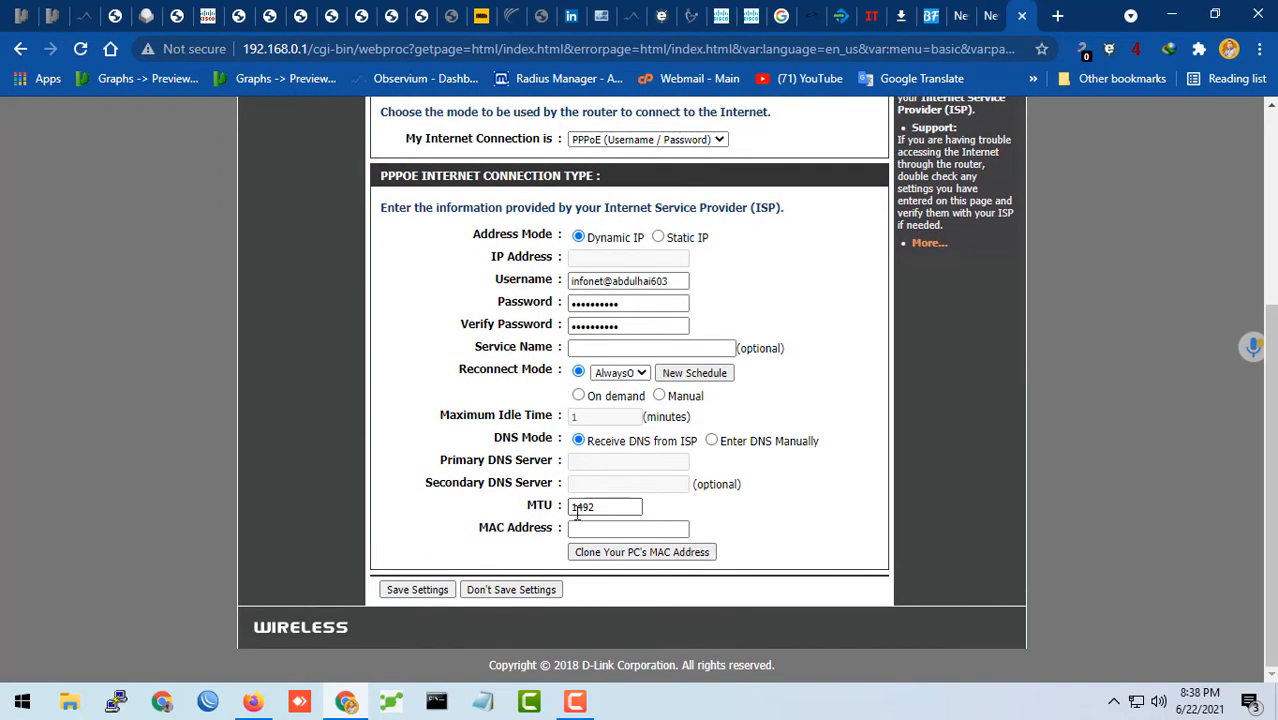
pyautogui.scroll(2, 700, 300)
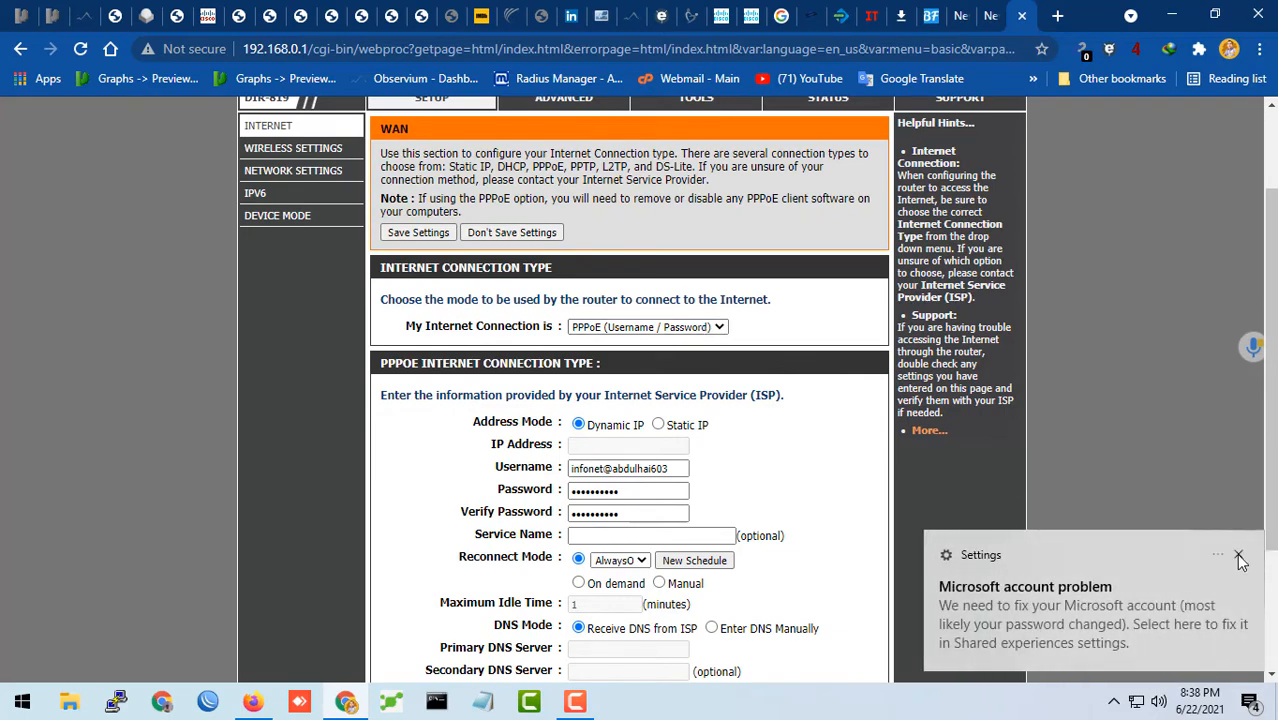
# Step: Dismiss the Microsoft account notification and check the Windows Wi-Fi network list
pyautogui.click(1238, 557)
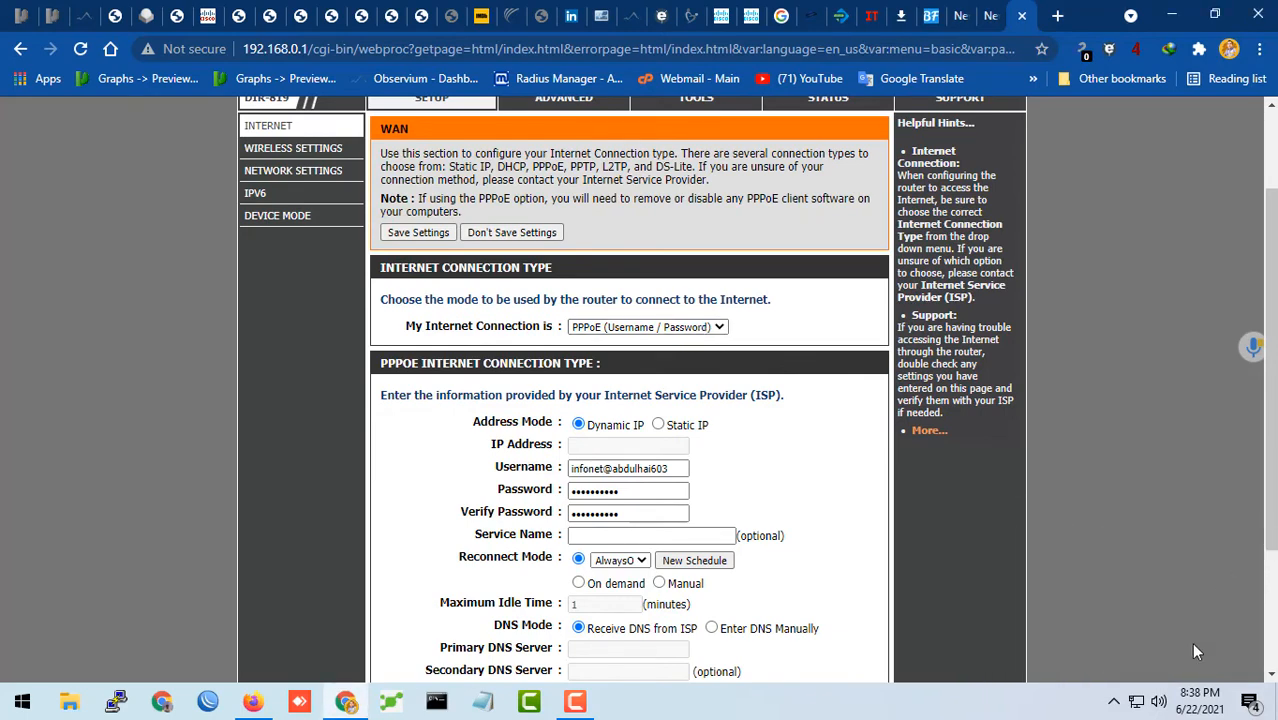
pyautogui.click(1136, 703)
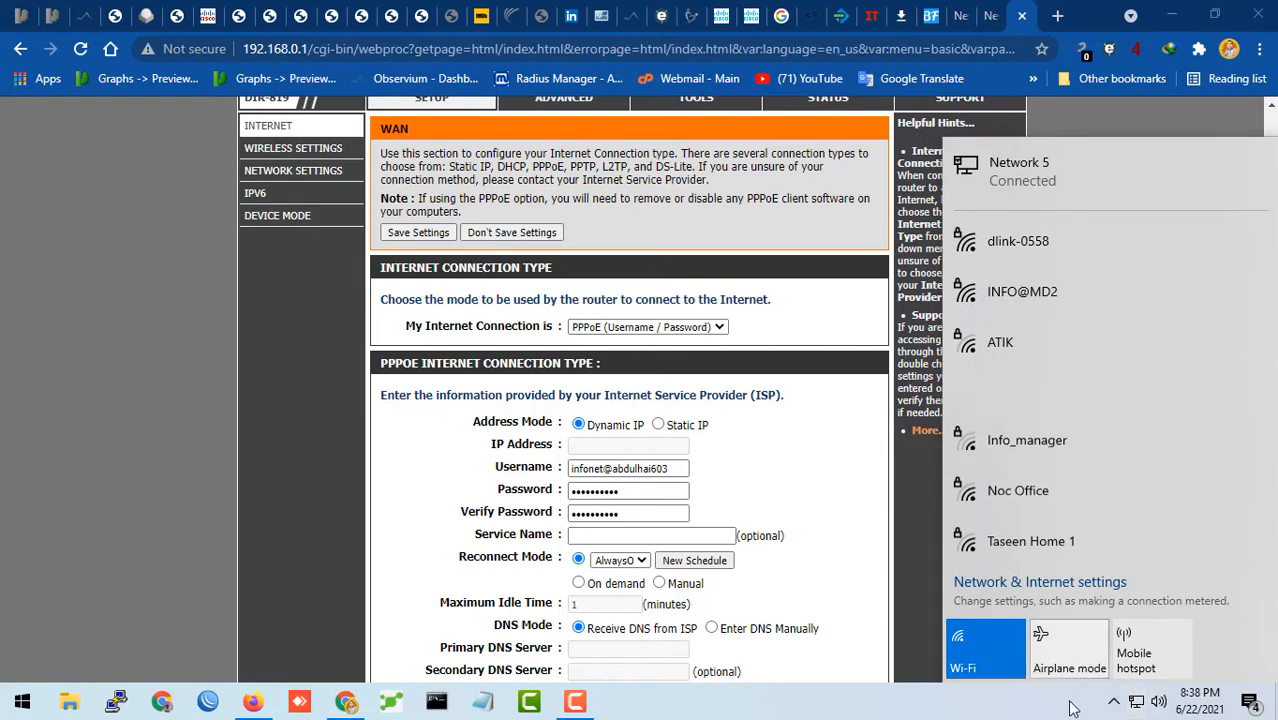
pyautogui.click(1136, 703)
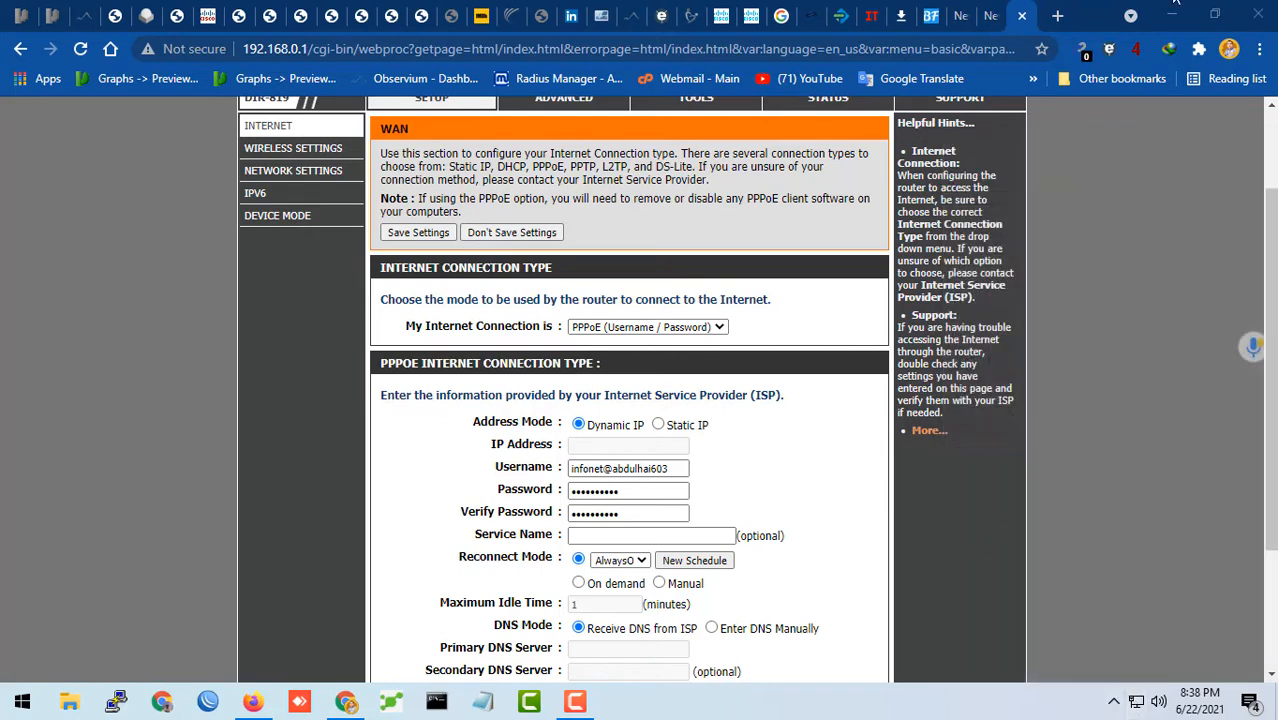
# Step: Load YouTube from the bookmark in a new tab to confirm internet access
pyautogui.click(1058, 16)
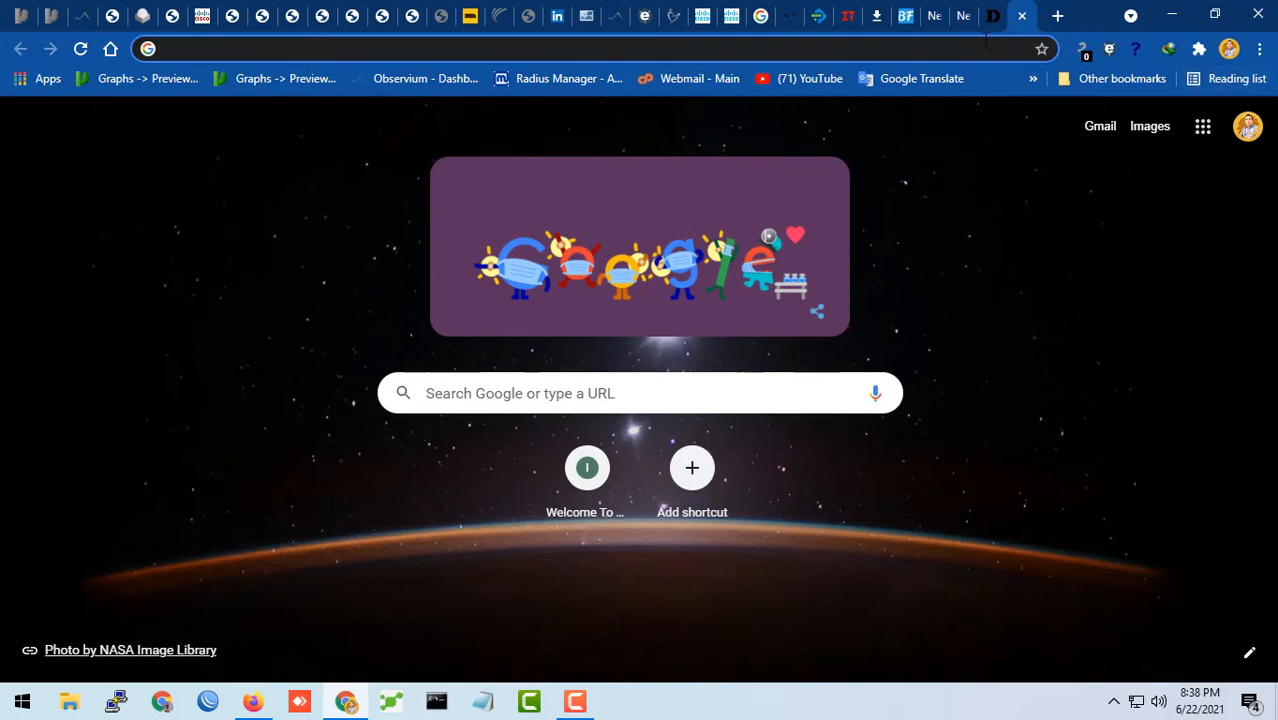
pyautogui.click(808, 80)
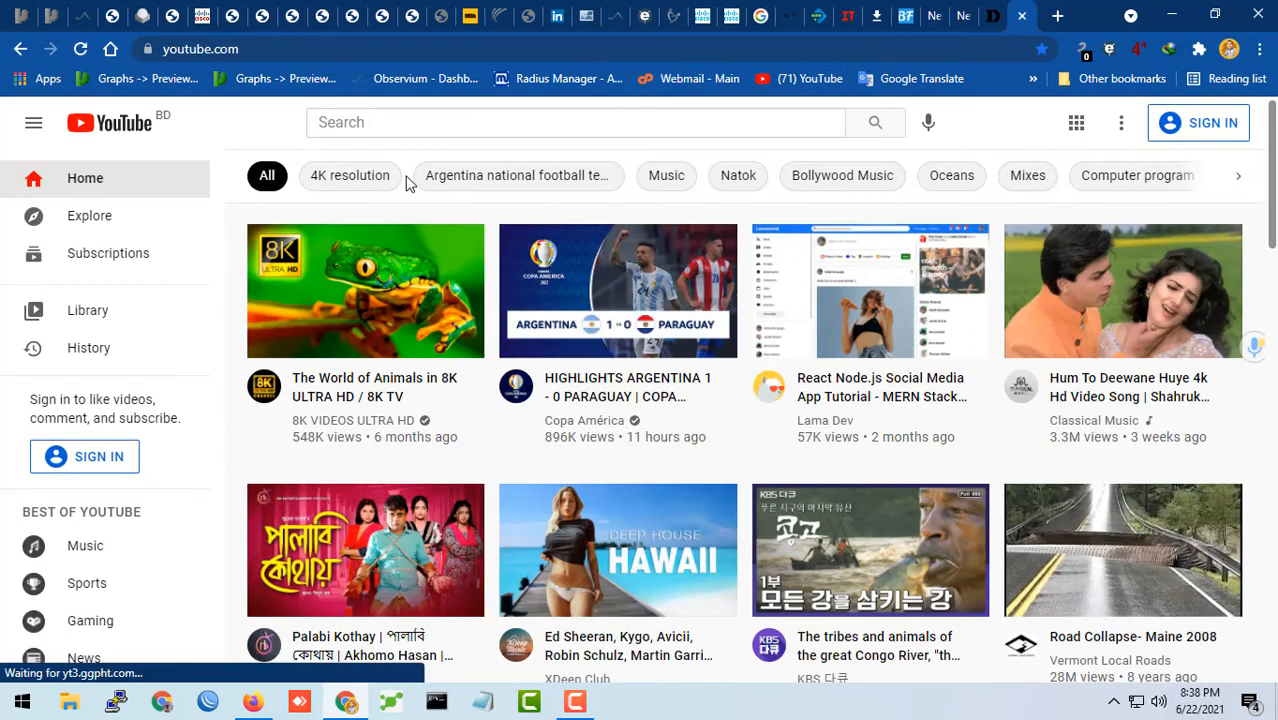
pyautogui.click(362, 305)
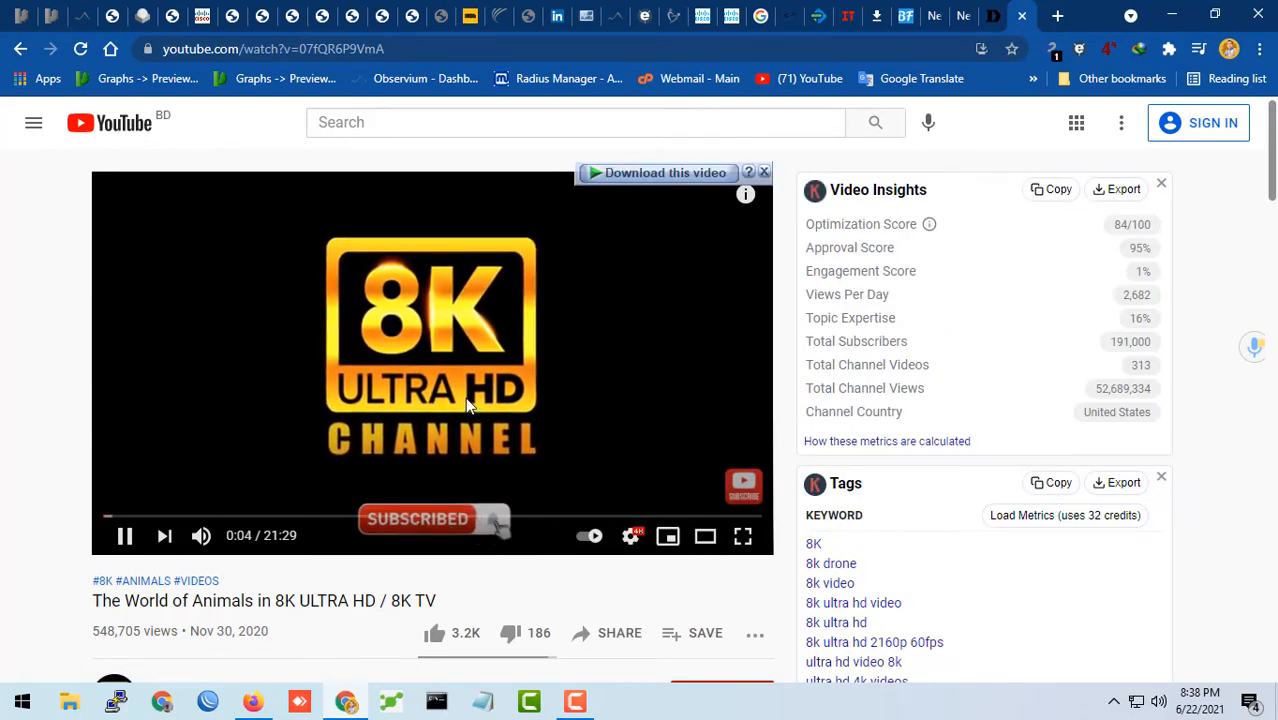
pyautogui.click(275, 291)
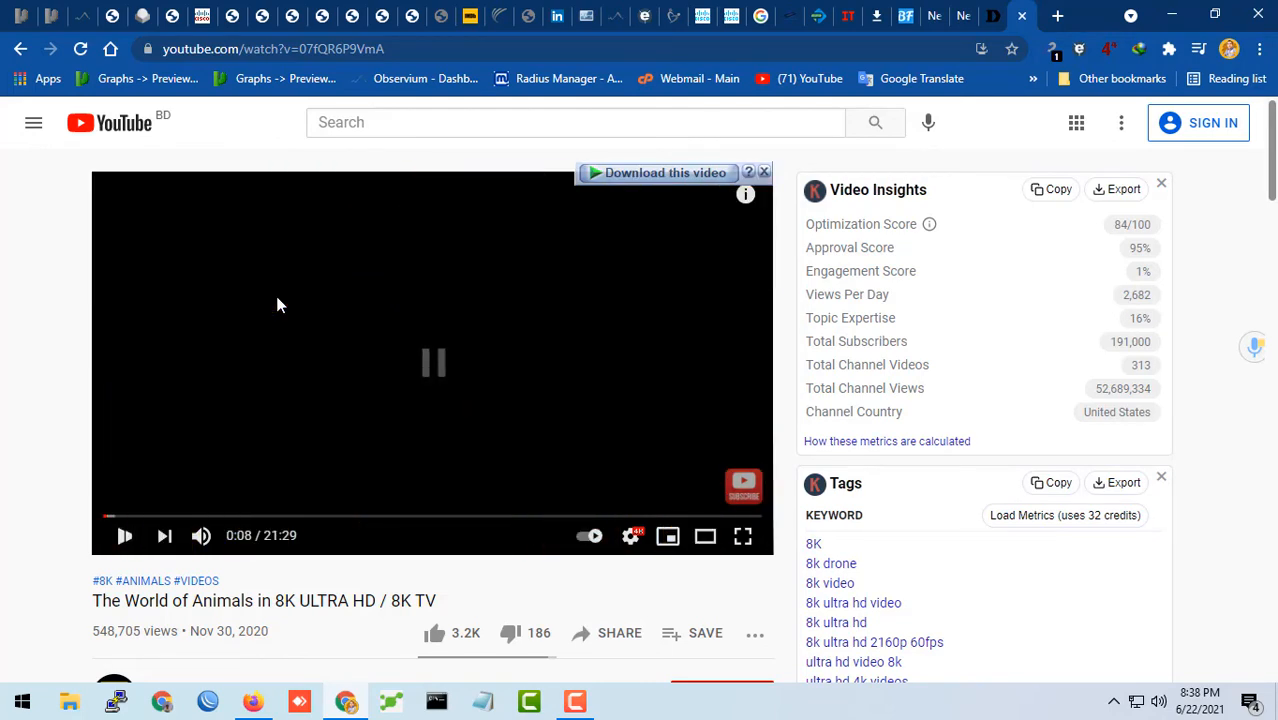
pyautogui.click(125, 128)
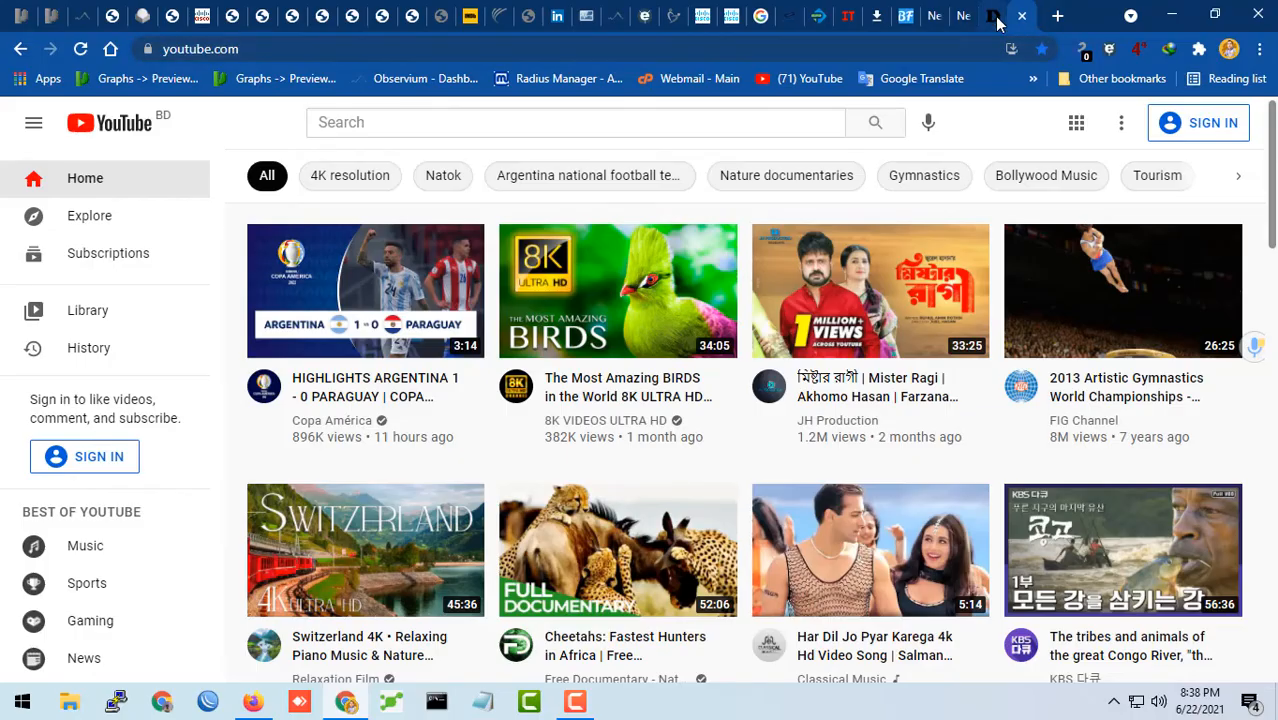
# Step: Return to the router tab and open the Wireless Settings section
pyautogui.click(978, 15)
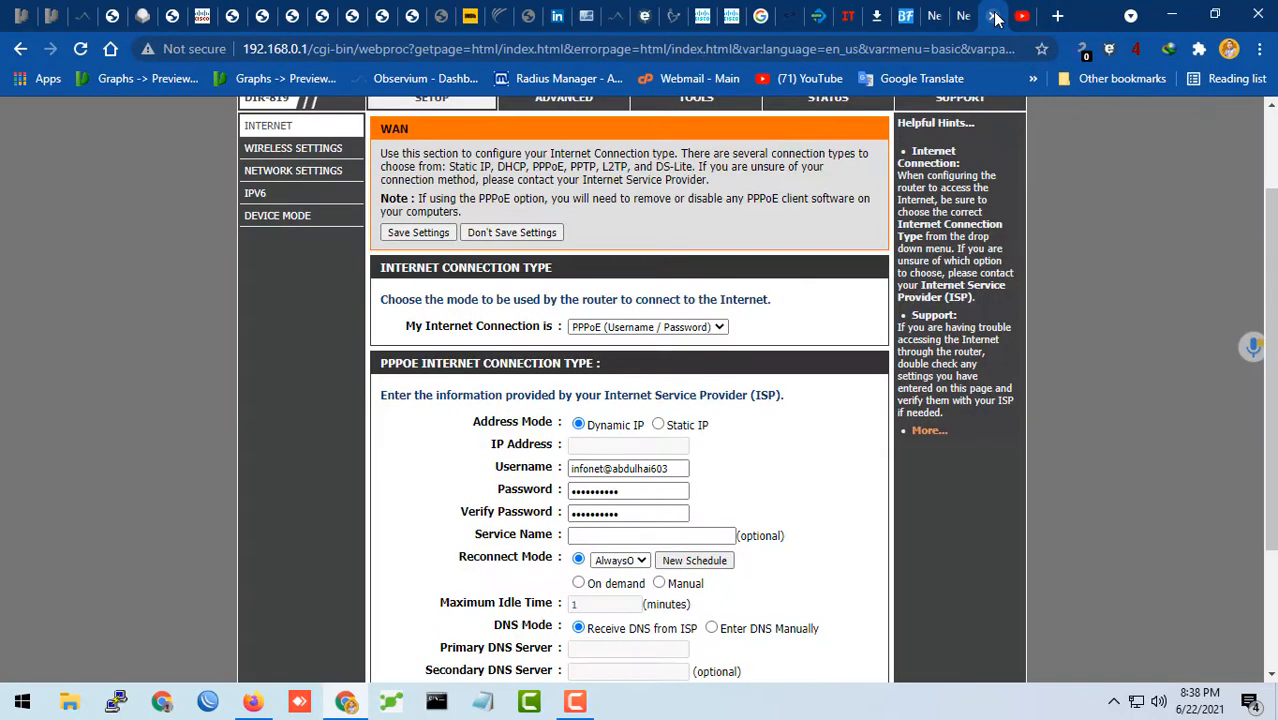
pyautogui.scroll(2, 709, 229)
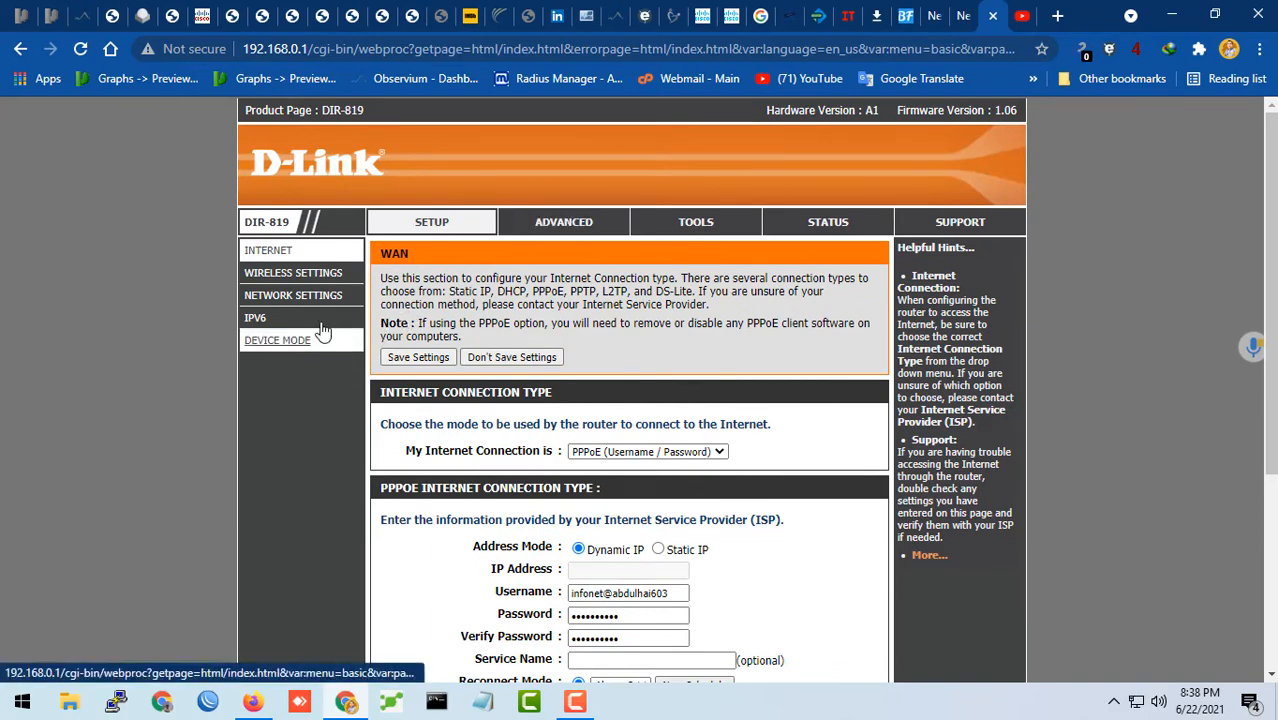
pyautogui.click(277, 280)
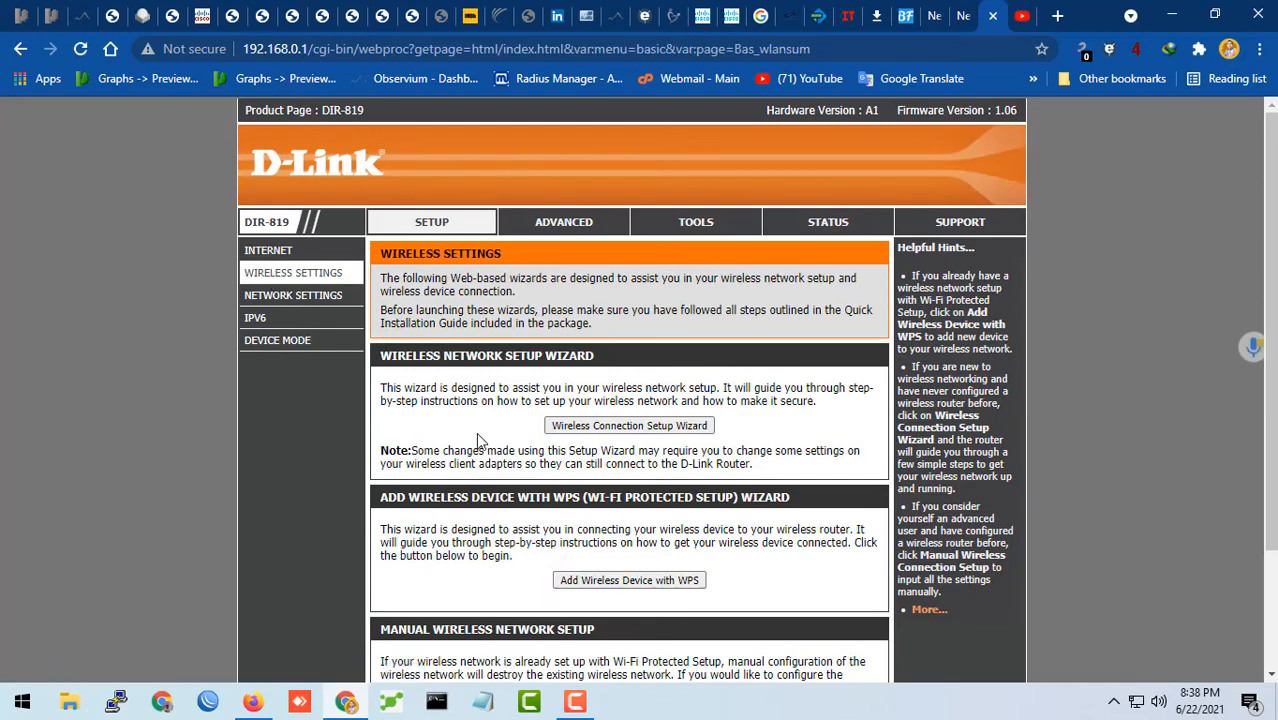
pyautogui.scroll(-3, 478, 440)
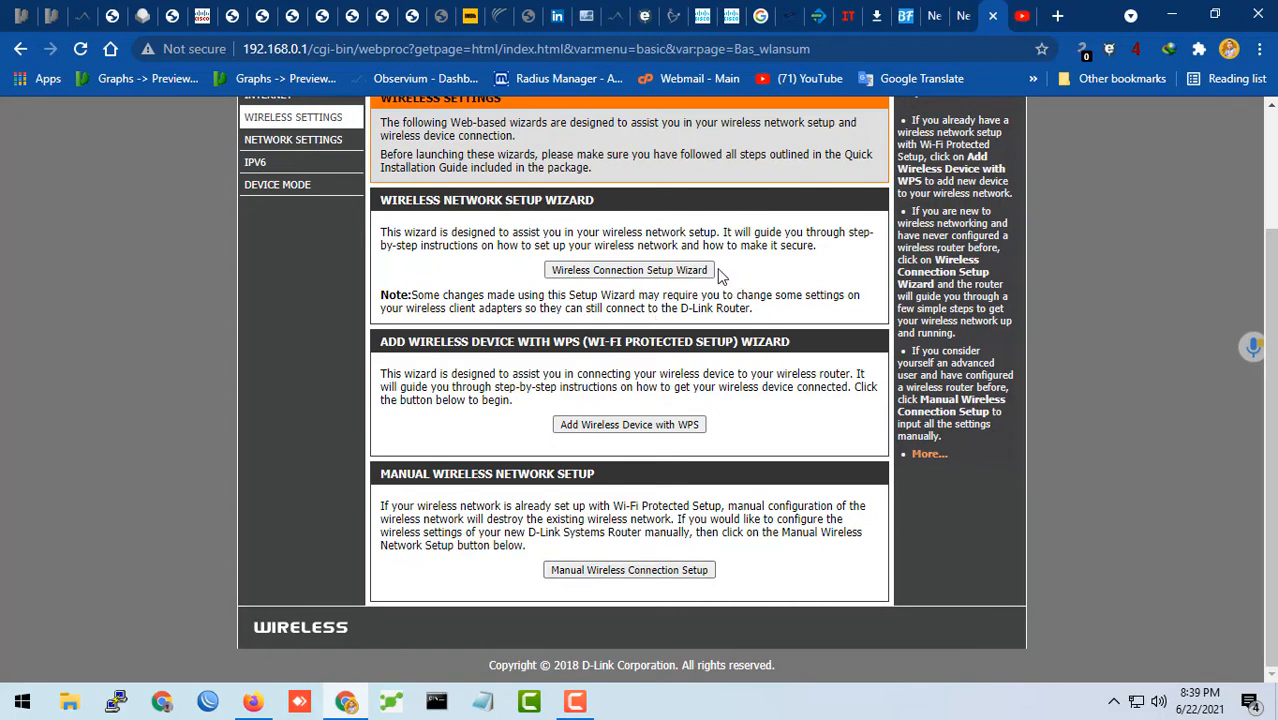
# Step: Highlight the setup wizard note, WPS wizard description and Manual Wireless Network Setup heading
pyautogui.moveTo(640, 284); pyautogui.dragTo(726, 295)
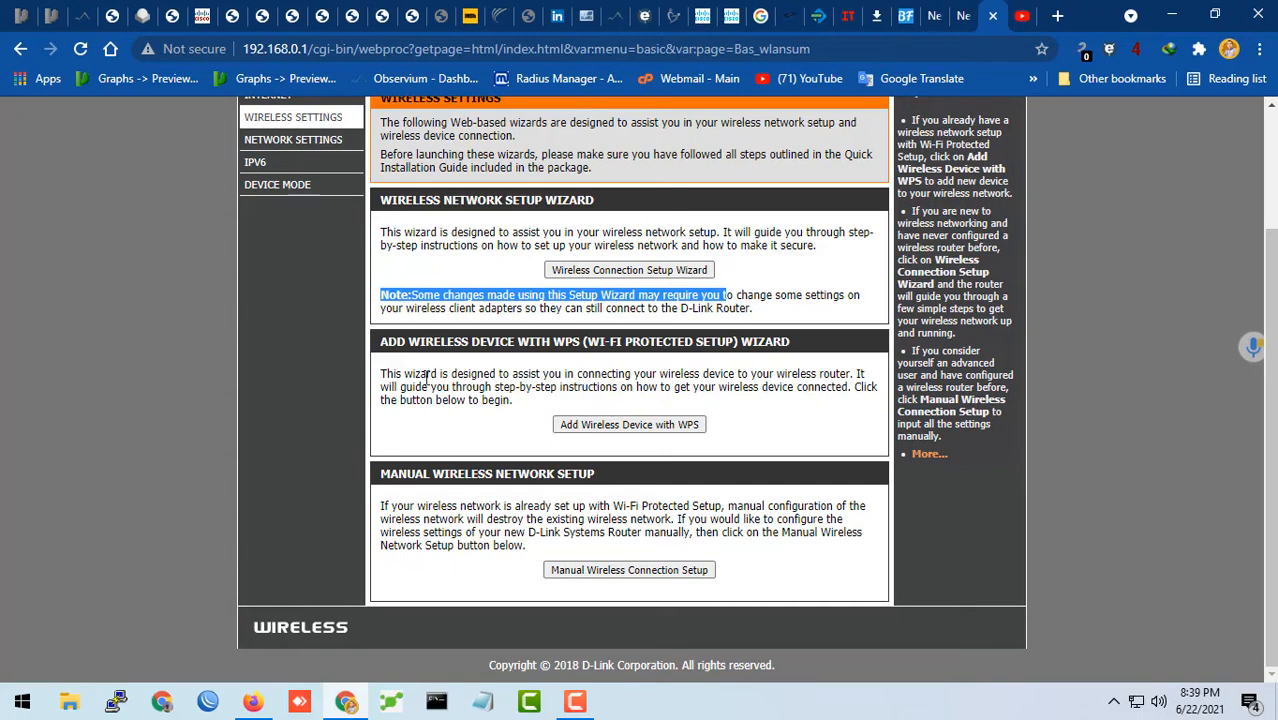
pyautogui.moveTo(386, 374); pyautogui.dragTo(628, 368)
pyautogui.click(627, 366)
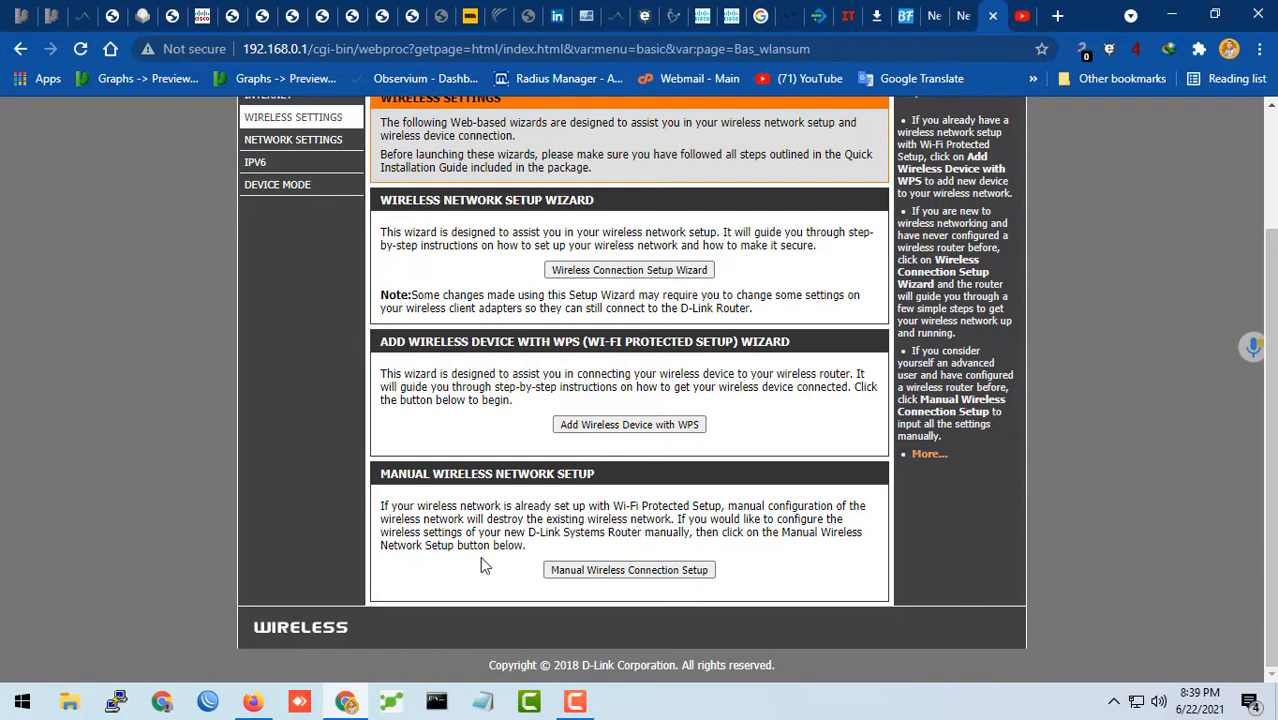
pyautogui.moveTo(379, 474); pyautogui.dragTo(598, 474)
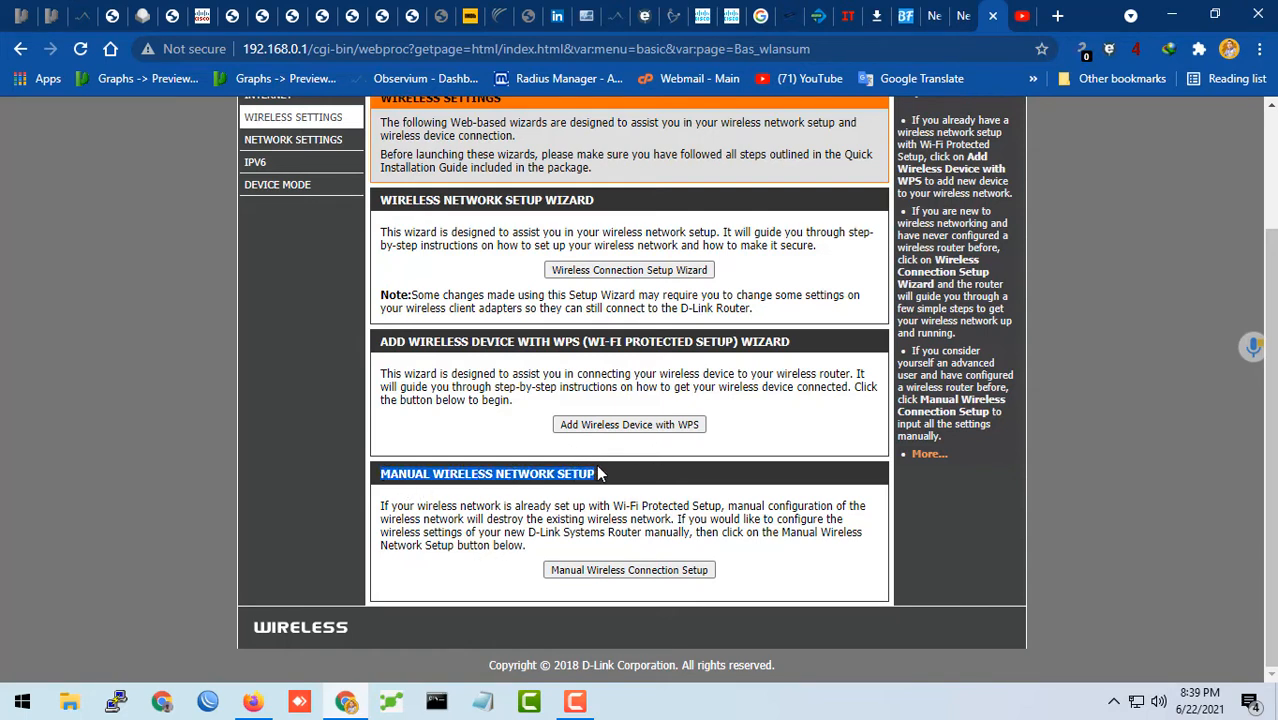
pyautogui.click(496, 587)
# Step: In manual wireless setup, replace the 2.4GHz SSID dlink-0558 with the owner's name
pyautogui.click(598, 572)
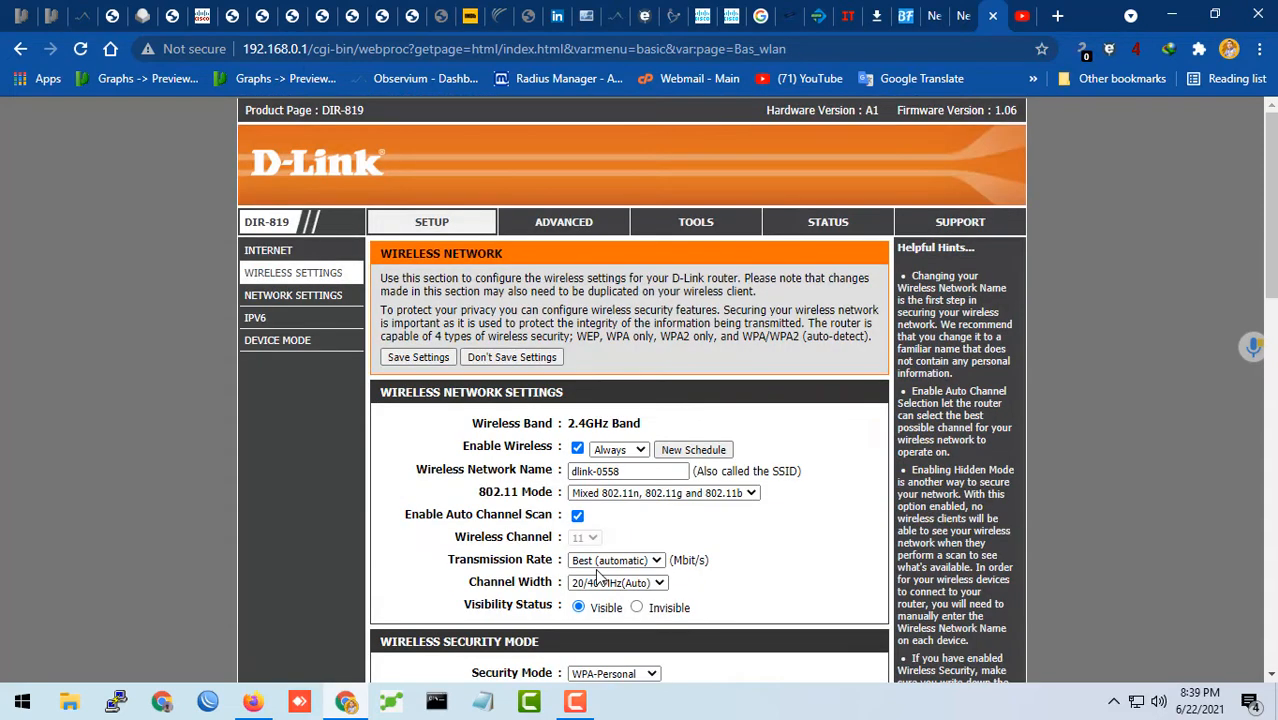
pyautogui.scroll(-1, 758, 510)
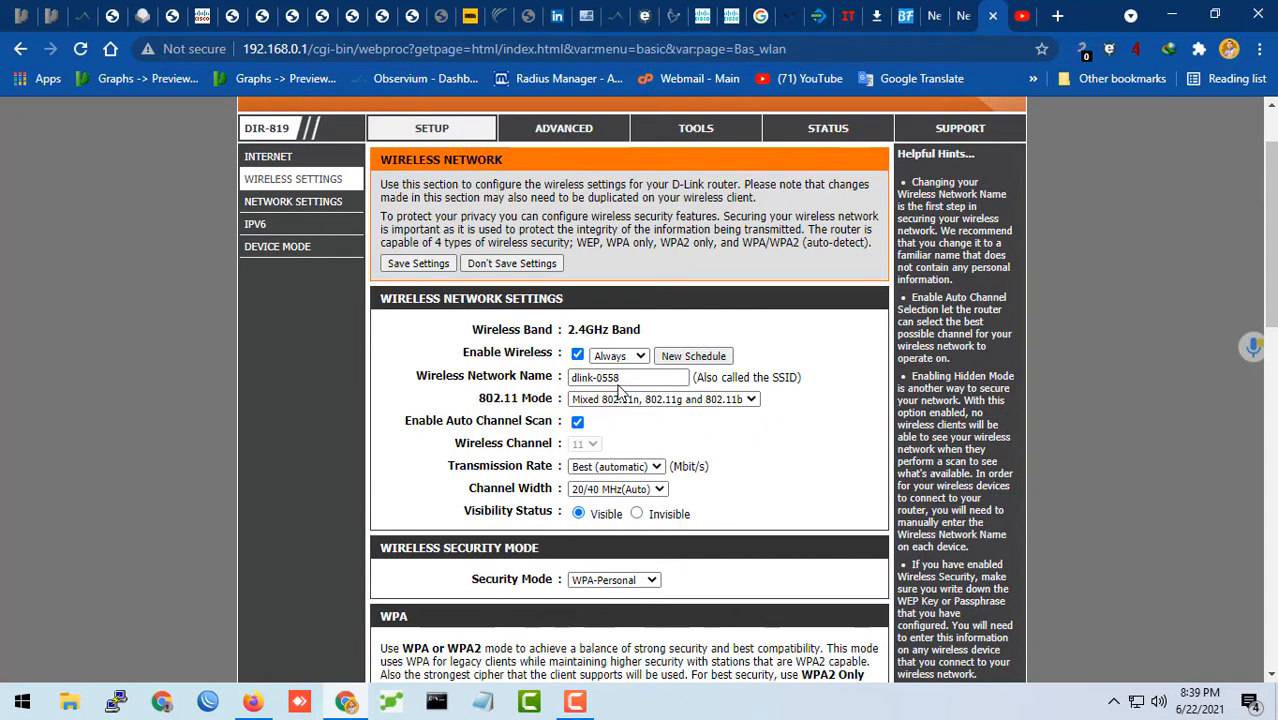
pyautogui.moveTo(628, 379); pyautogui.dragTo(570, 380)
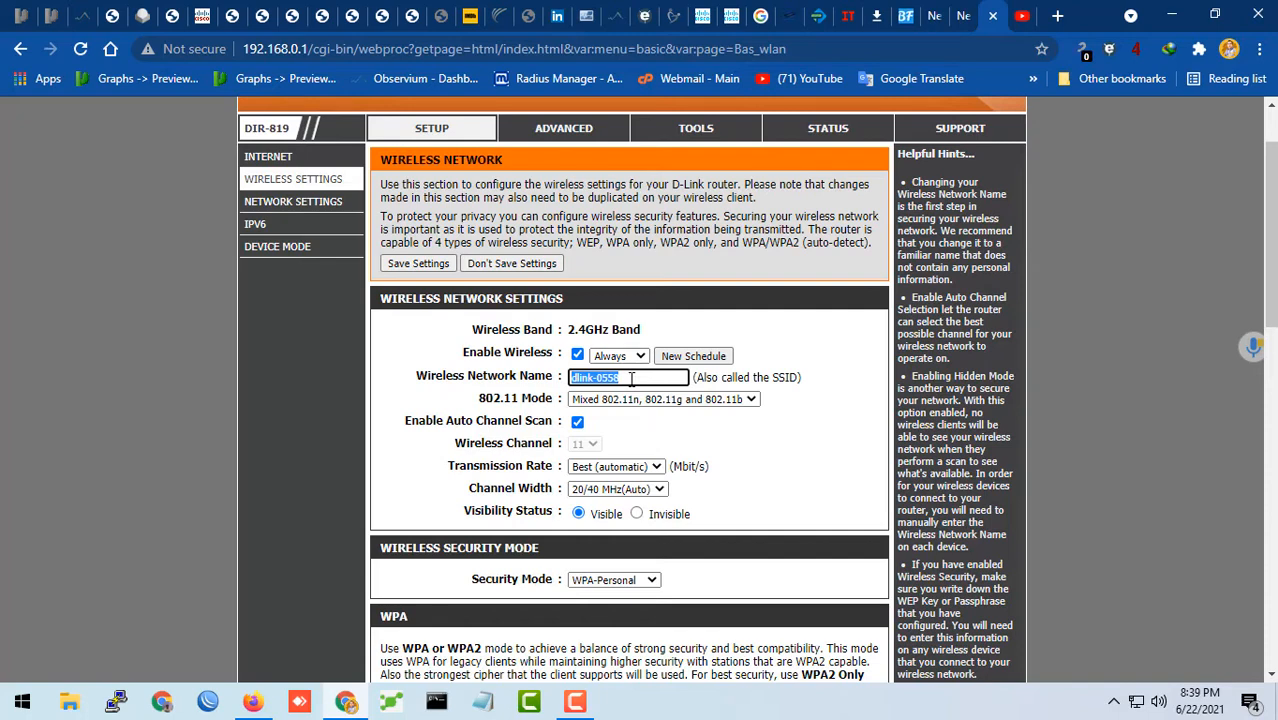
pyautogui.scroll(-3, 670, 430)
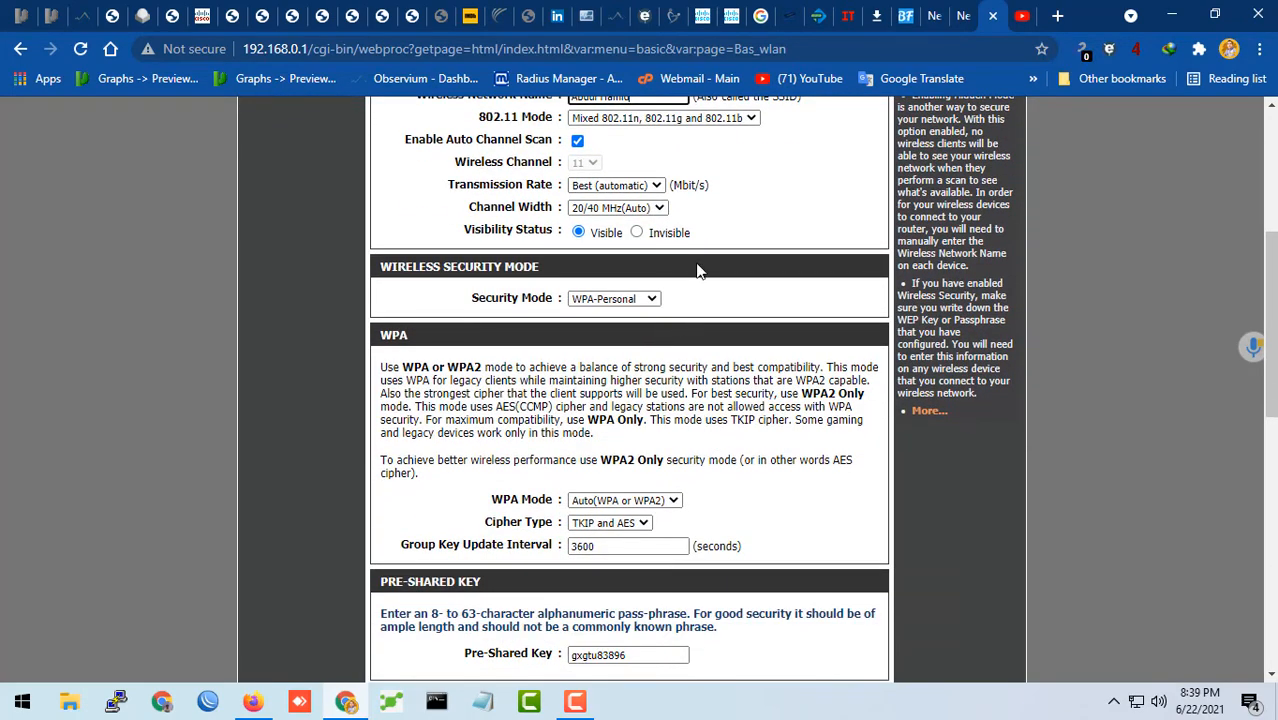
pyautogui.scroll(2, 655, 330)
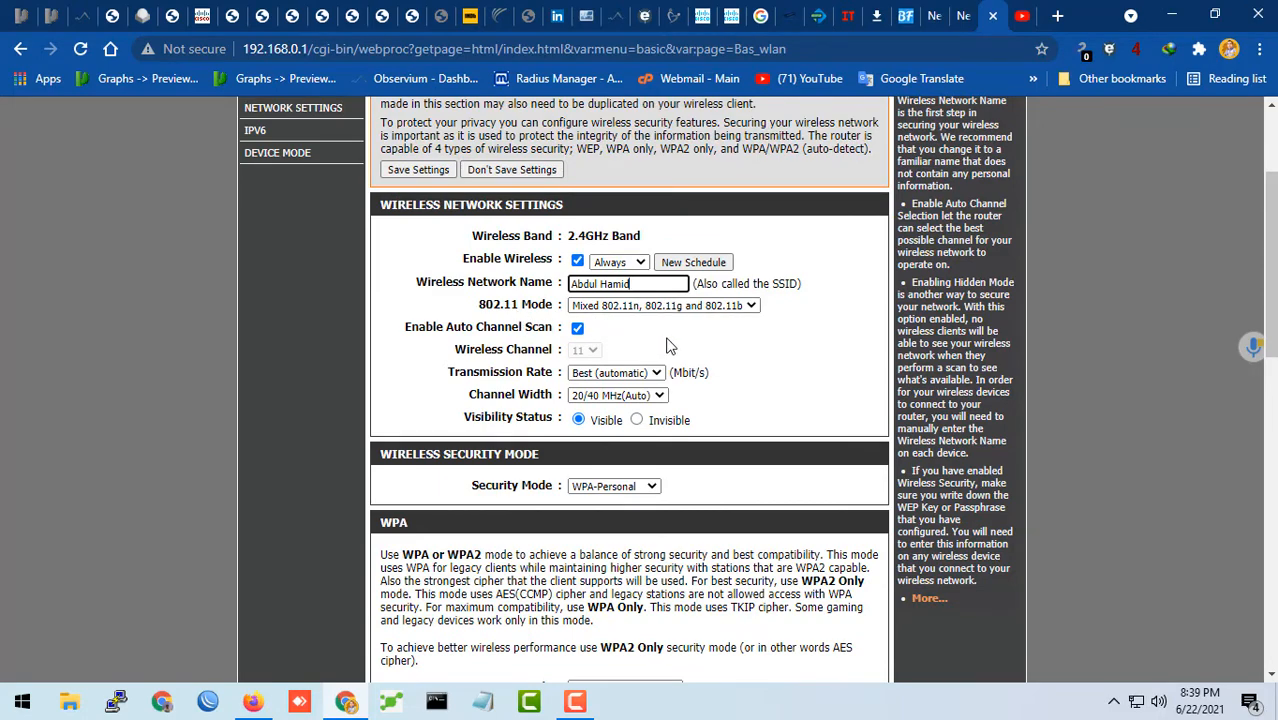
pyautogui.scroll(-3, 668, 345)
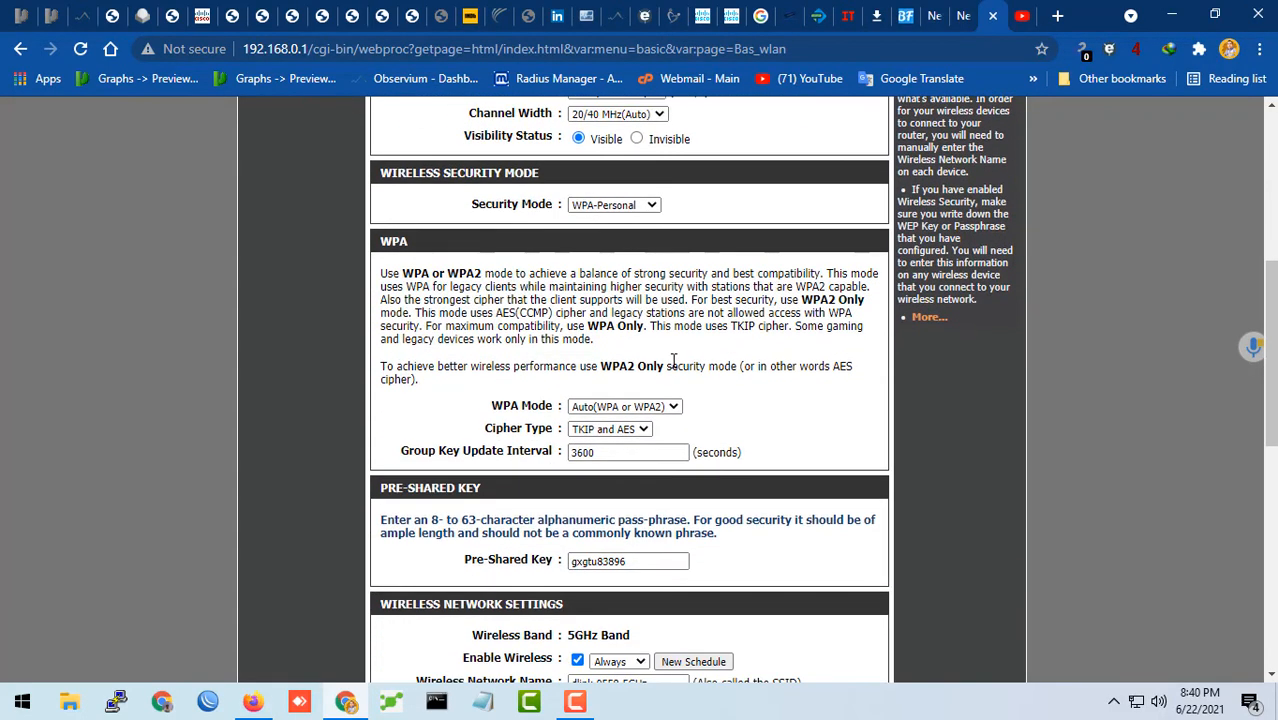
pyautogui.scroll(-2, 670, 365)
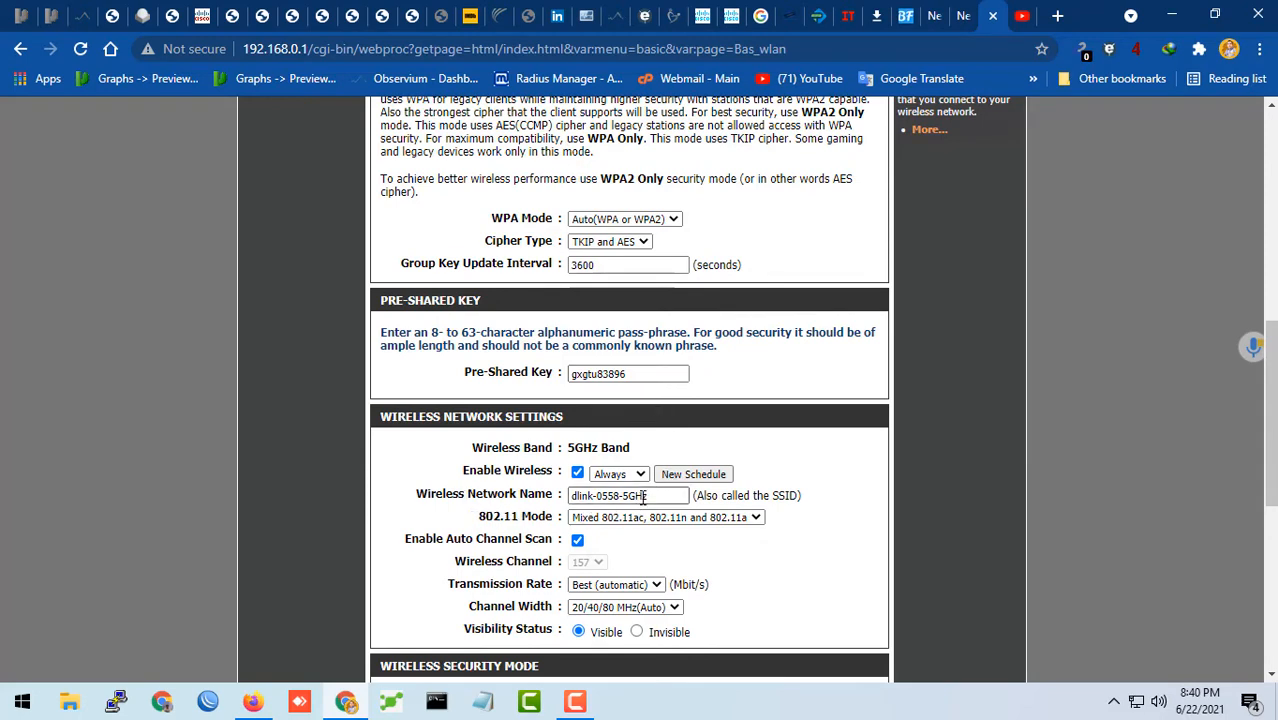
pyautogui.scroll(5, 645, 480)
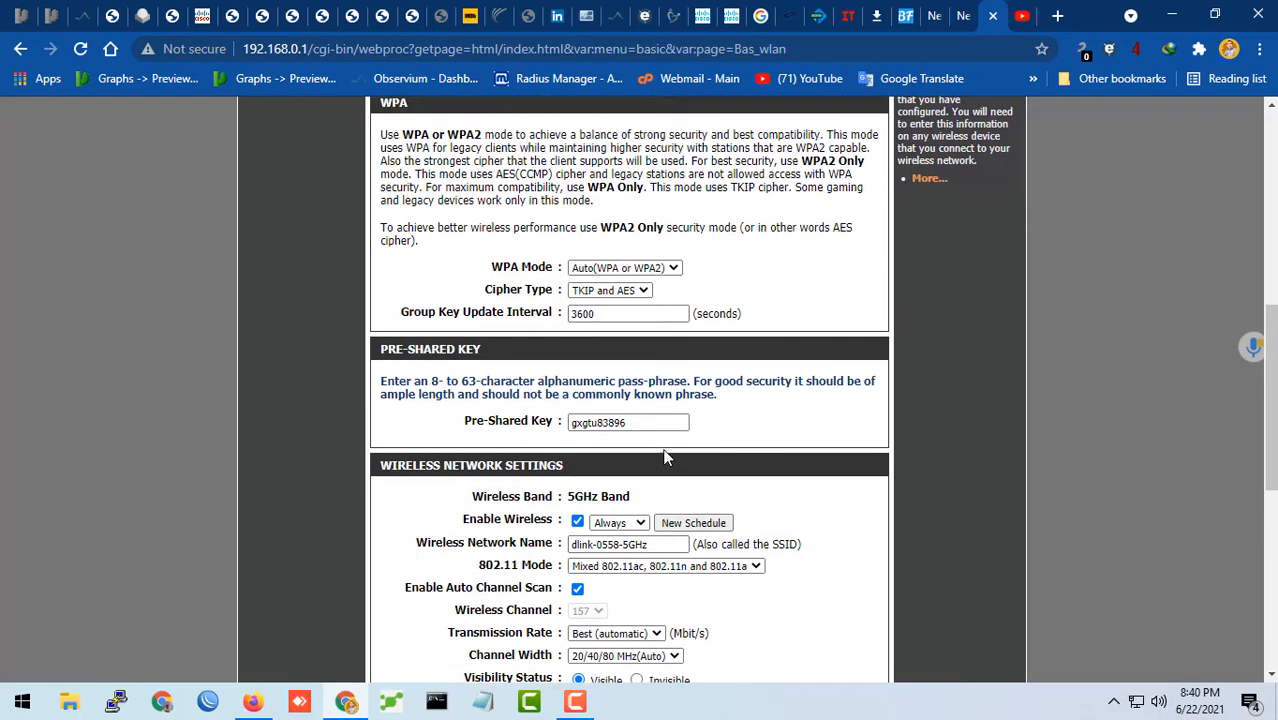
pyautogui.scroll(1, 630, 435)
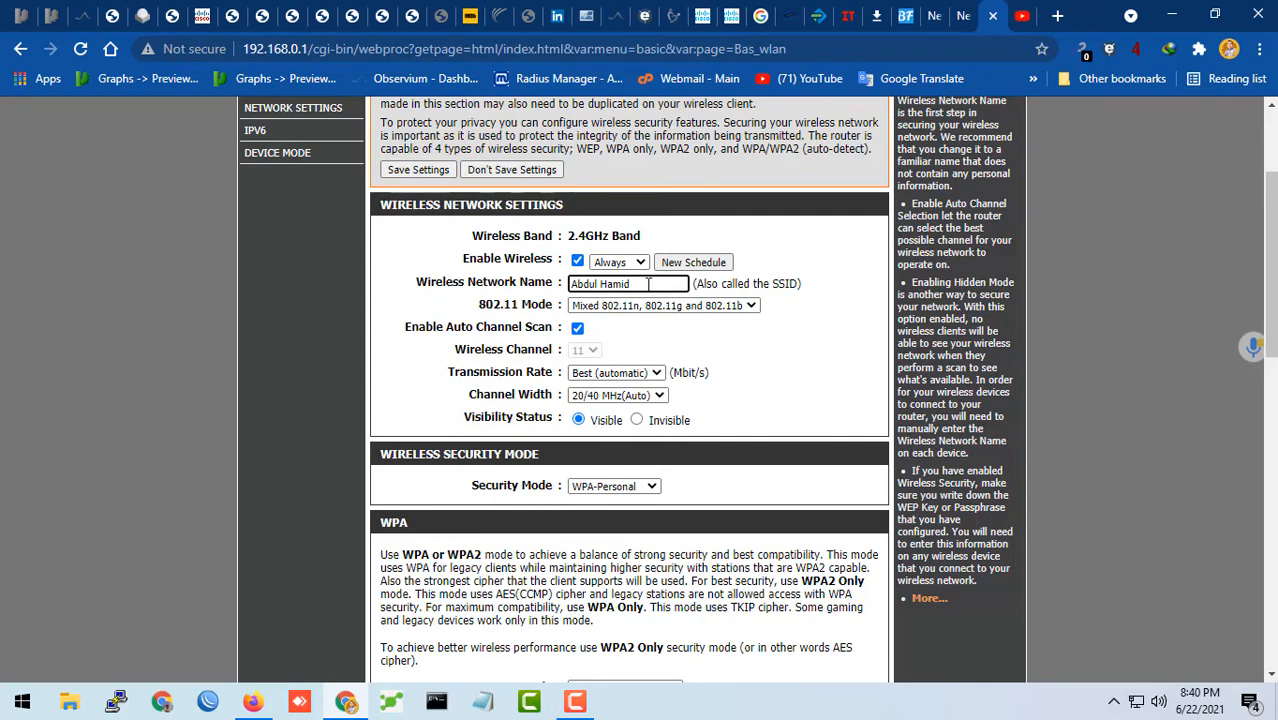
# Step: Replace the 2.4GHz Wireless Network Name with 'Lucifer', correcting typos along the way
pyautogui.press('BackSpace')
pyautogui.press('BackSpace')
pyautogui.press('BackSpace')
pyautogui.press('BackSpace')
pyautogui.press('BackSpace')
pyautogui.press('BackSpace')
pyautogui.write('R')
pyautogui.write('Lusia')
pyautogui.press('BackSpace')
pyautogui.press('BackSpace')
pyautogui.write('r')
pyautogui.press('BackSpace')
pyautogui.press('BackSpace')
pyautogui.write('r')
pyautogui.scroll(-4, 613, 330)
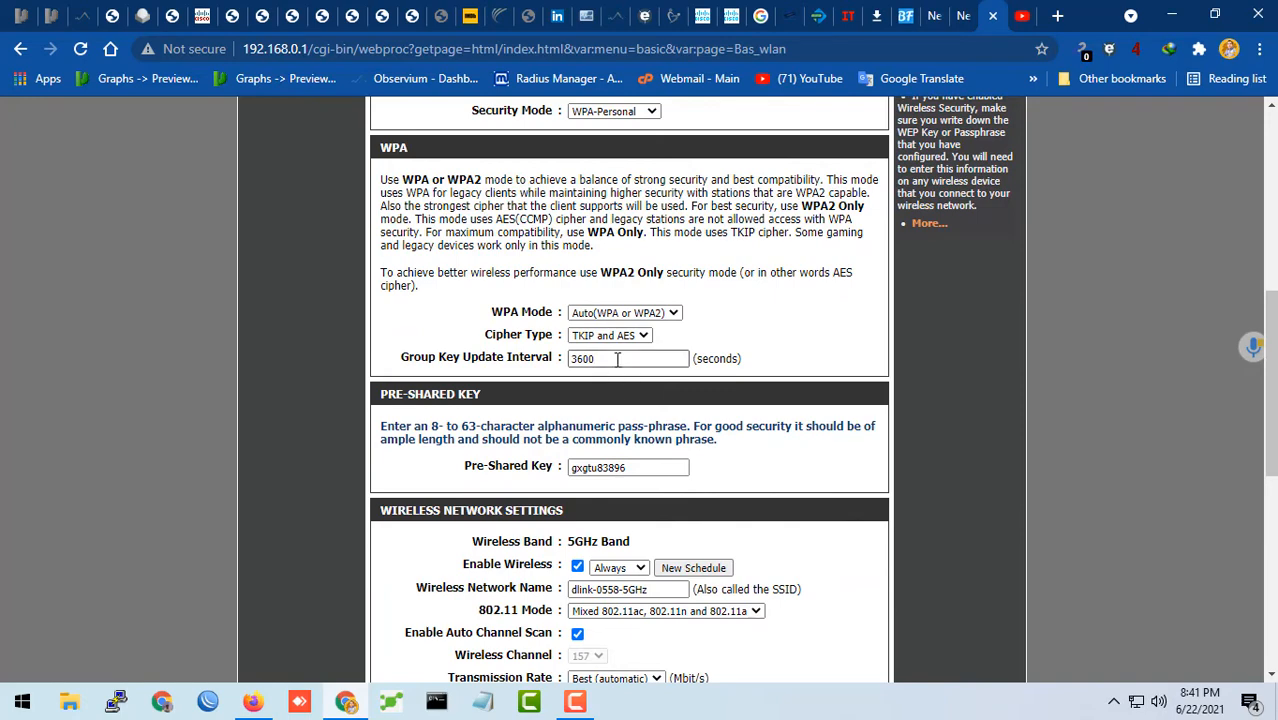
# Step: Change the 5GHz Wireless Network Name from dlink-0558-5GHz to 'Lucifer-5g'
pyautogui.scroll(-1, 610, 350)
pyautogui.scroll(-1, 598, 330)
pyautogui.scroll(-1, 595, 320)
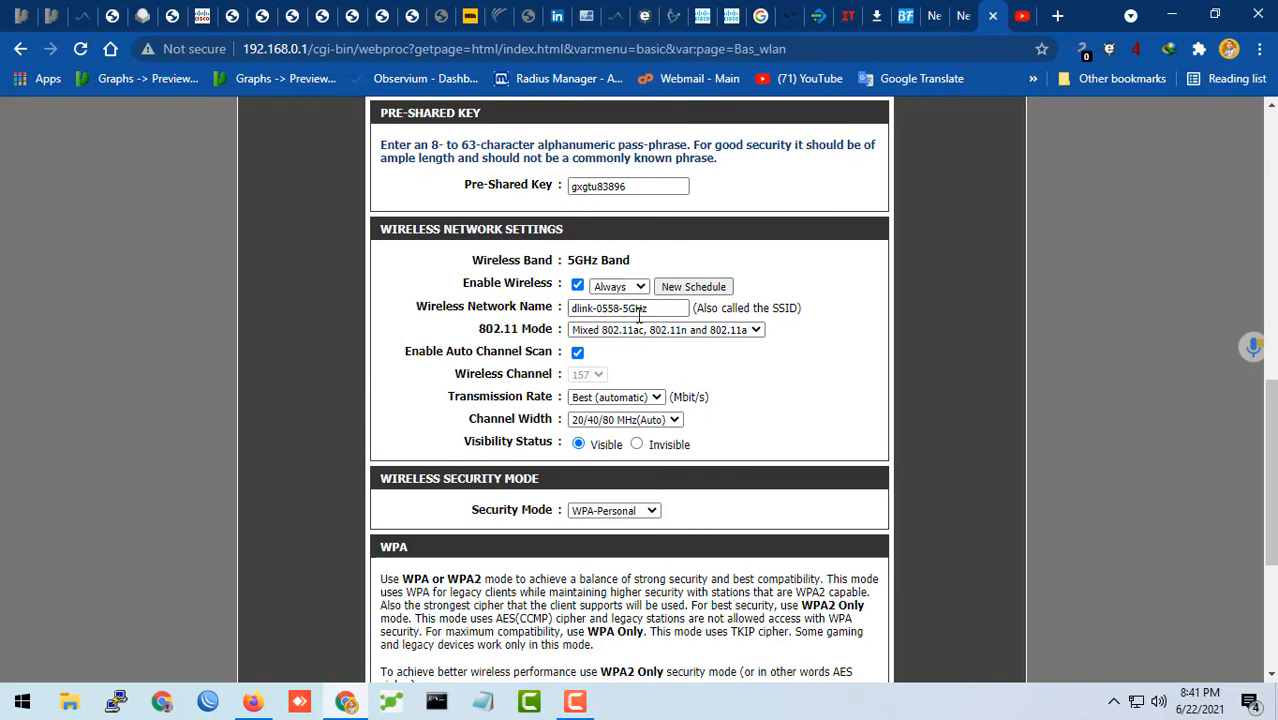
pyautogui.click(661, 312)
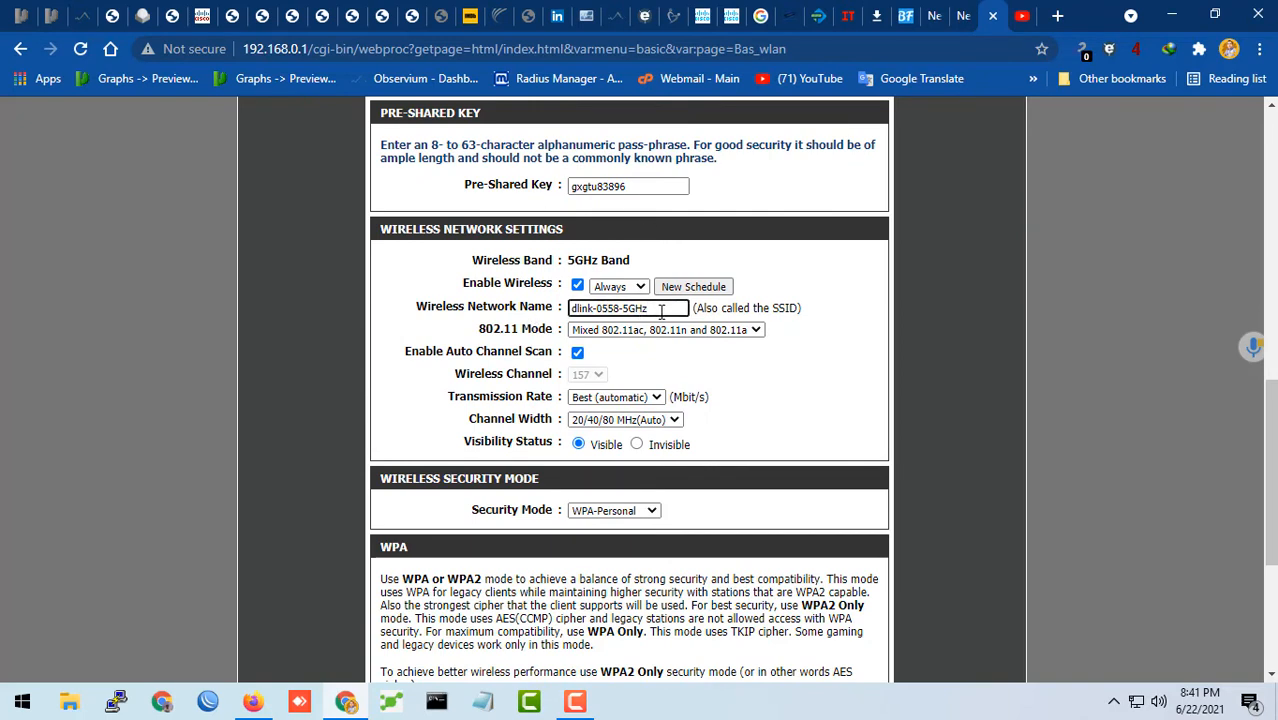
pyautogui.press('BackSpace')
pyautogui.press('BackSpace')
pyautogui.press('BackSpace')
pyautogui.press('BackSpace')
pyautogui.press('BackSpace')
pyautogui.press('BackSpace')
pyautogui.press('BackSpace')
pyautogui.press('BackSpace')
pyautogui.press('BackSpace')
pyautogui.press('BackSpace')
pyautogui.press('BackSpace')
pyautogui.press('BackSpace')
pyautogui.press('BackSpace')
pyautogui.press('BackSpace')
pyautogui.press('BackSpace')
pyautogui.write('Lucifer-')
pyautogui.write('5g')
pyautogui.scroll(-3, 686, 358)
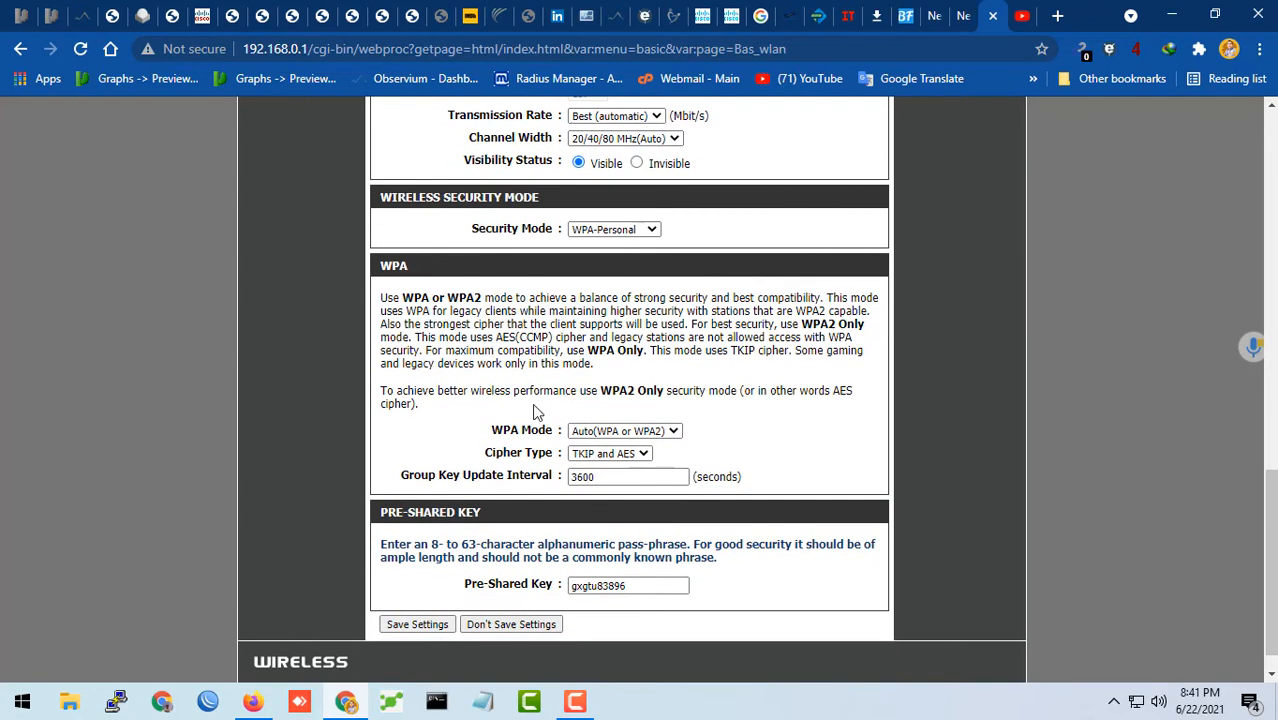
pyautogui.scroll(-1, 537, 410)
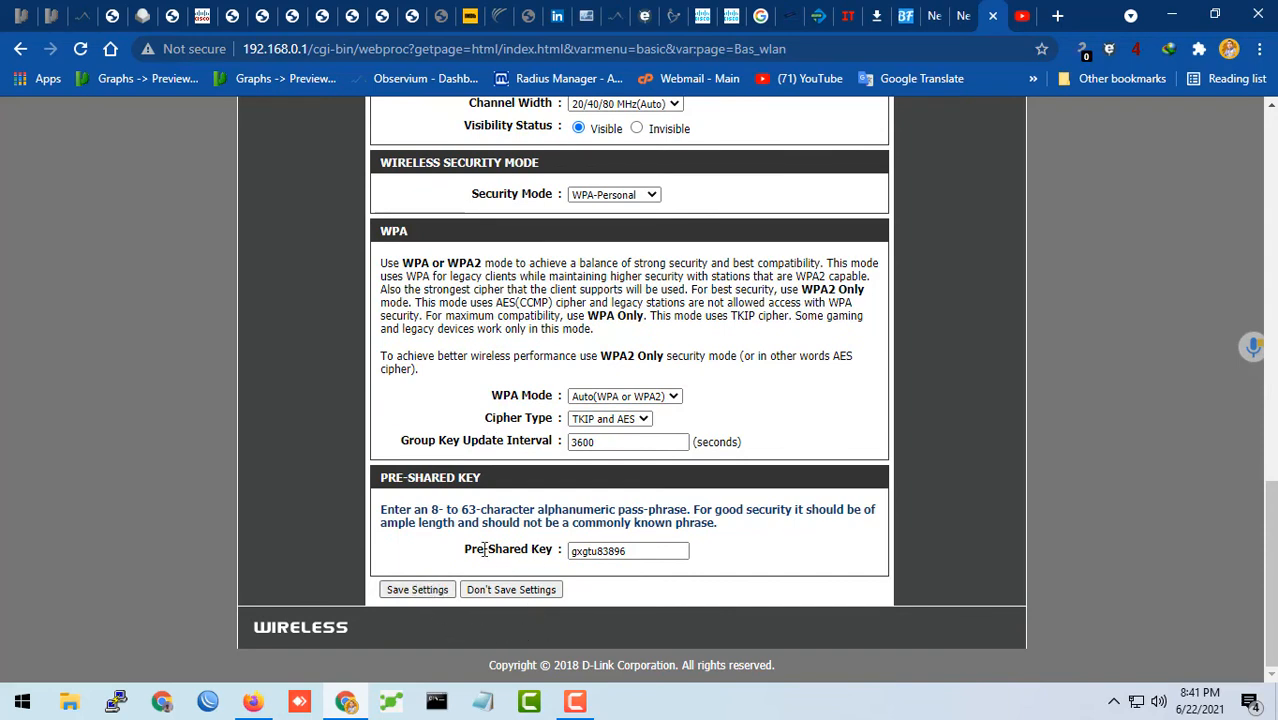
# Step: Replace the 5GHz Pre-Shared Key with a new passphrase and save the wireless settings
pyautogui.click(631, 553)
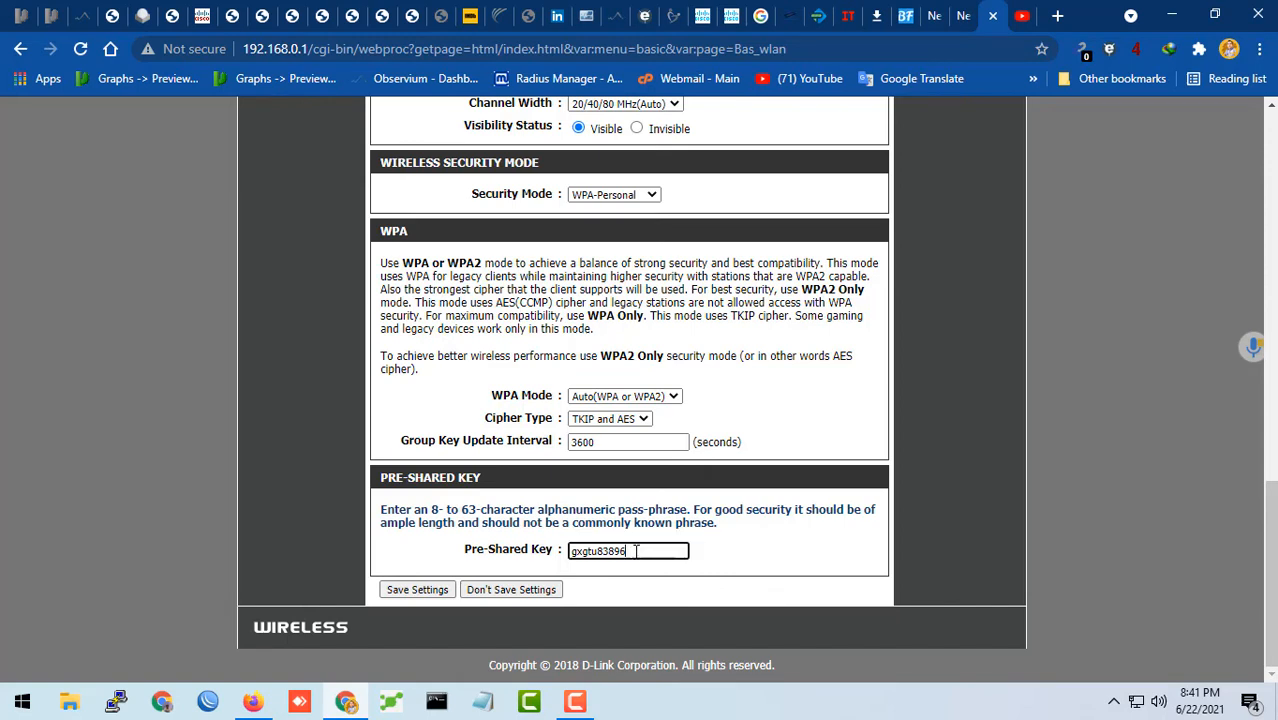
pyautogui.press('BackSpace')
pyautogui.press('BackSpace')
pyautogui.press('BackSpace')
pyautogui.press('BackSpace')
pyautogui.press('BackSpace')
pyautogui.press('BackSpace')
pyautogui.press('BackSpace')
pyautogui.press('BackSpace')
pyautogui.press('BackSpace')
pyautogui.press('BackSpace')
pyautogui.click(412, 592)
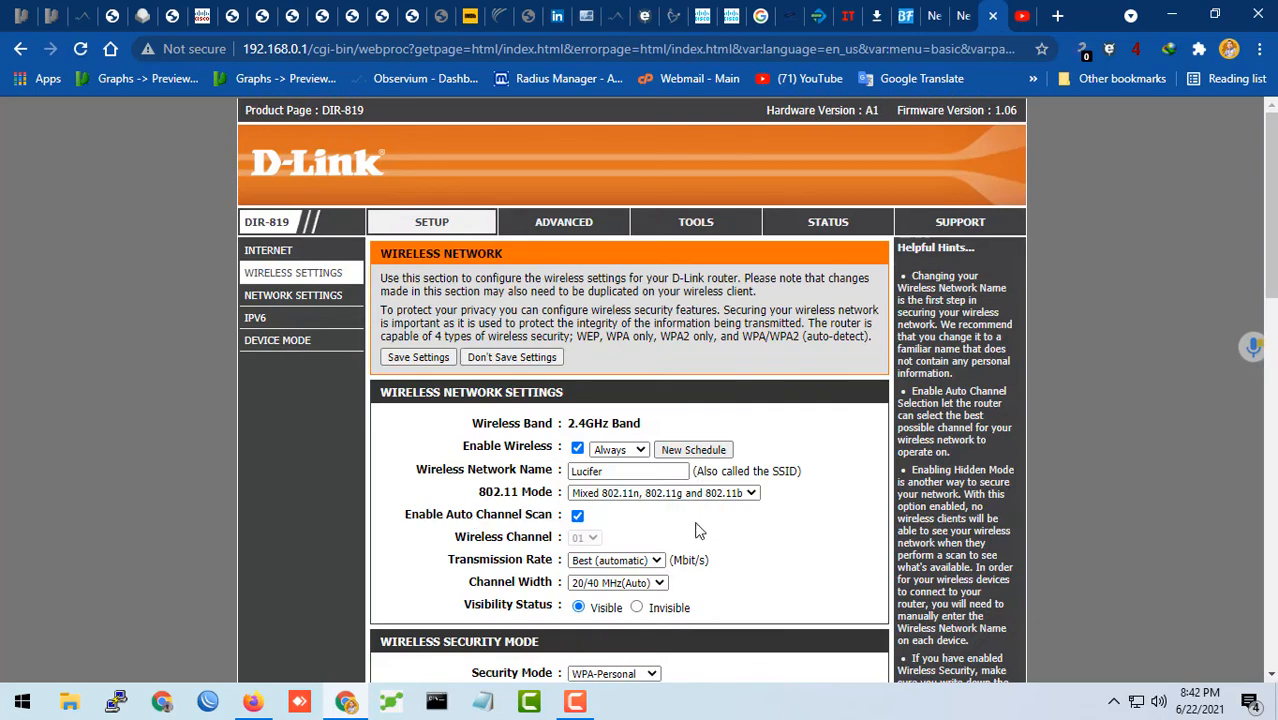
# Step: Set the 2.4GHz Pre-Shared Key to the same new passphrase and save the settings
pyautogui.scroll(-4, 697, 530)
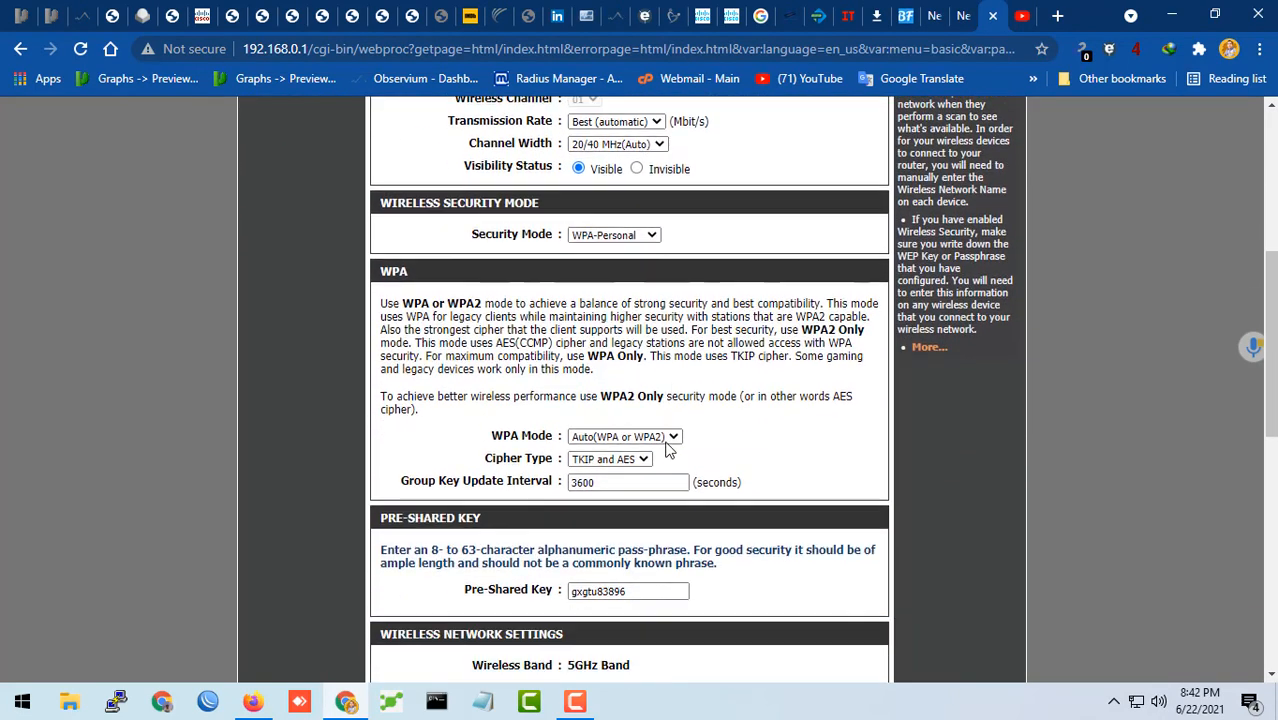
pyautogui.scroll(-2, 668, 450)
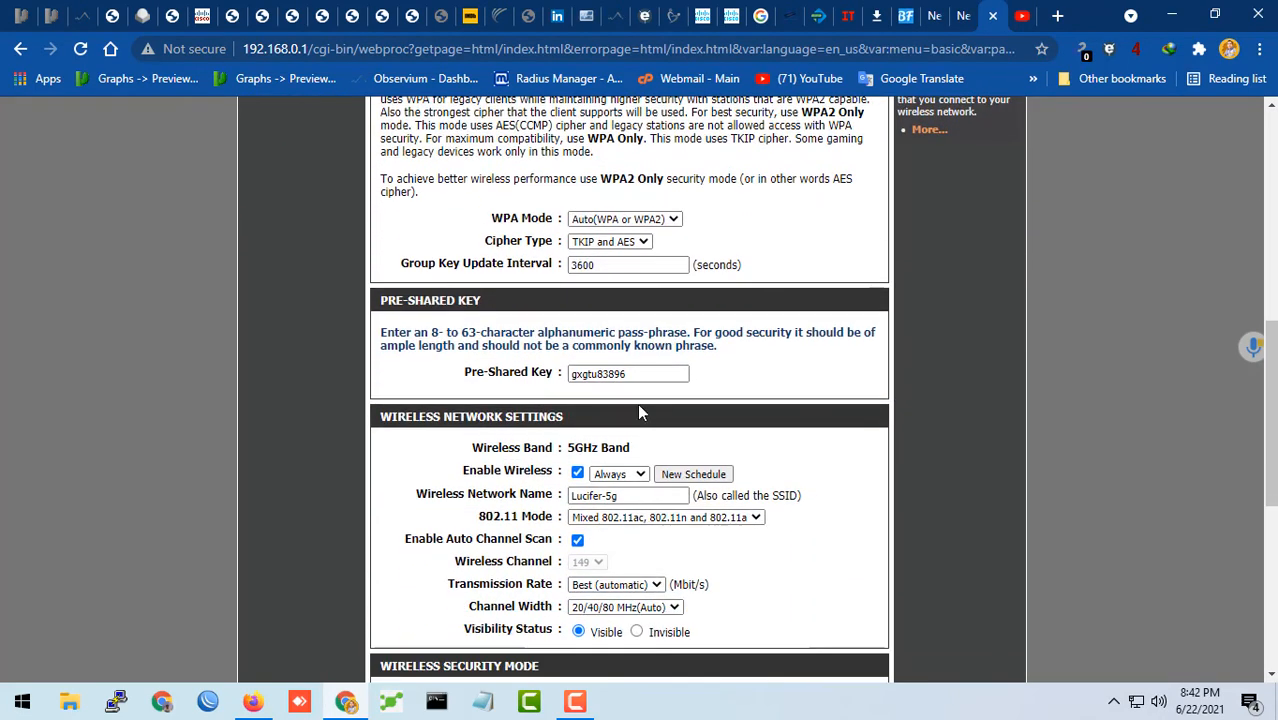
pyautogui.click(630, 375)
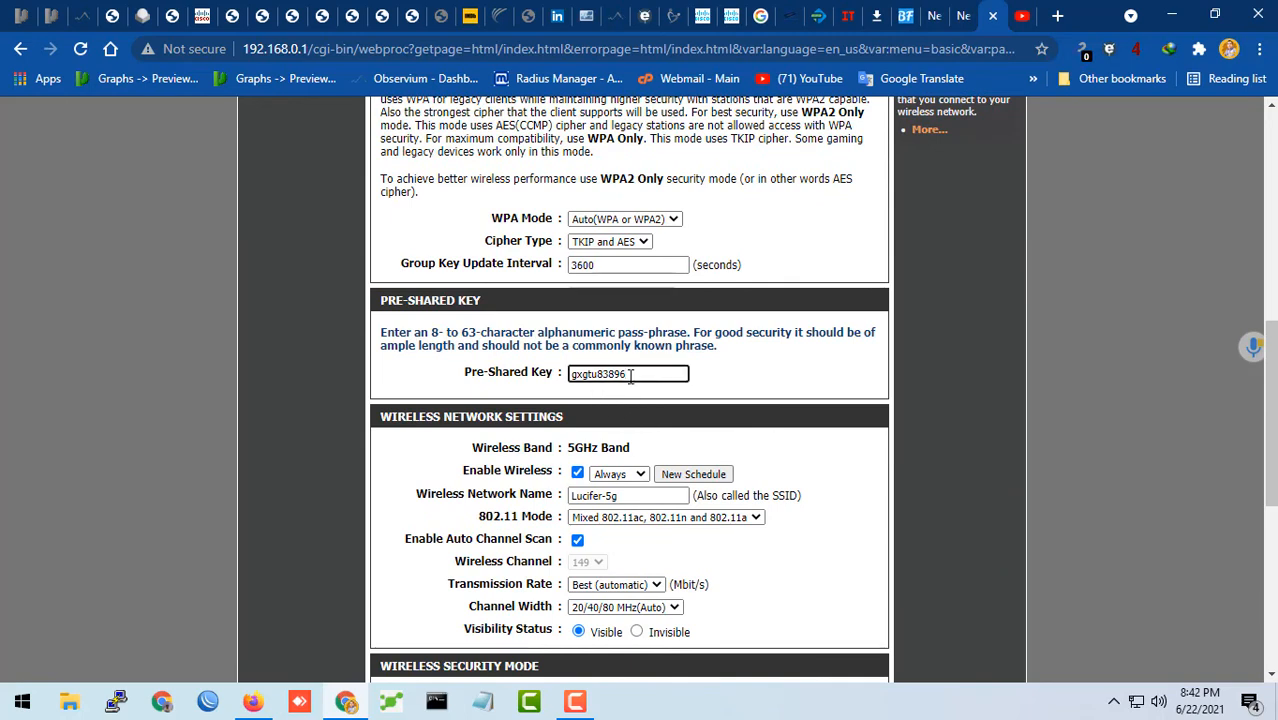
pyautogui.press('BackSpace')
pyautogui.press('BackSpace')
pyautogui.press('BackSpace')
pyautogui.press('BackSpace')
pyautogui.press('BackSpace')
pyautogui.press('BackSpace')
pyautogui.press('BackSpace')
pyautogui.press('BackSpace')
pyautogui.press('BackSpace')
pyautogui.press('BackSpace')
pyautogui.scroll(-1, 650, 370)
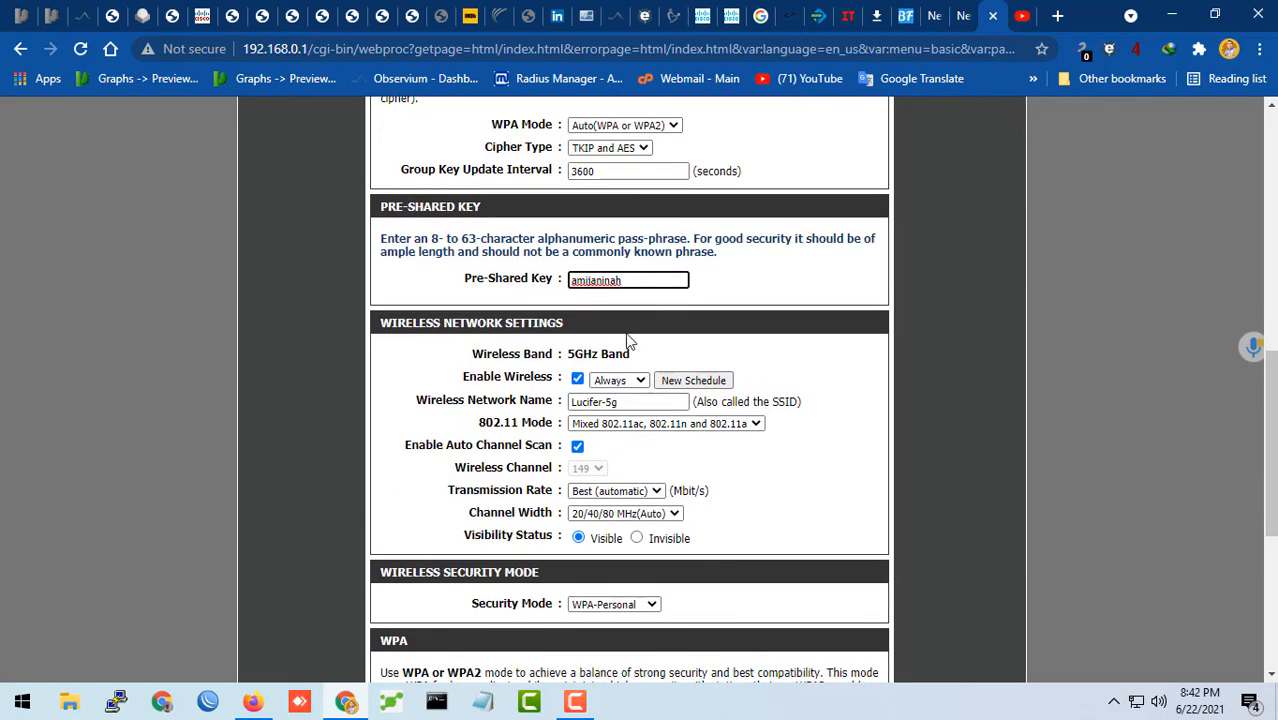
pyautogui.scroll(-4, 620, 338)
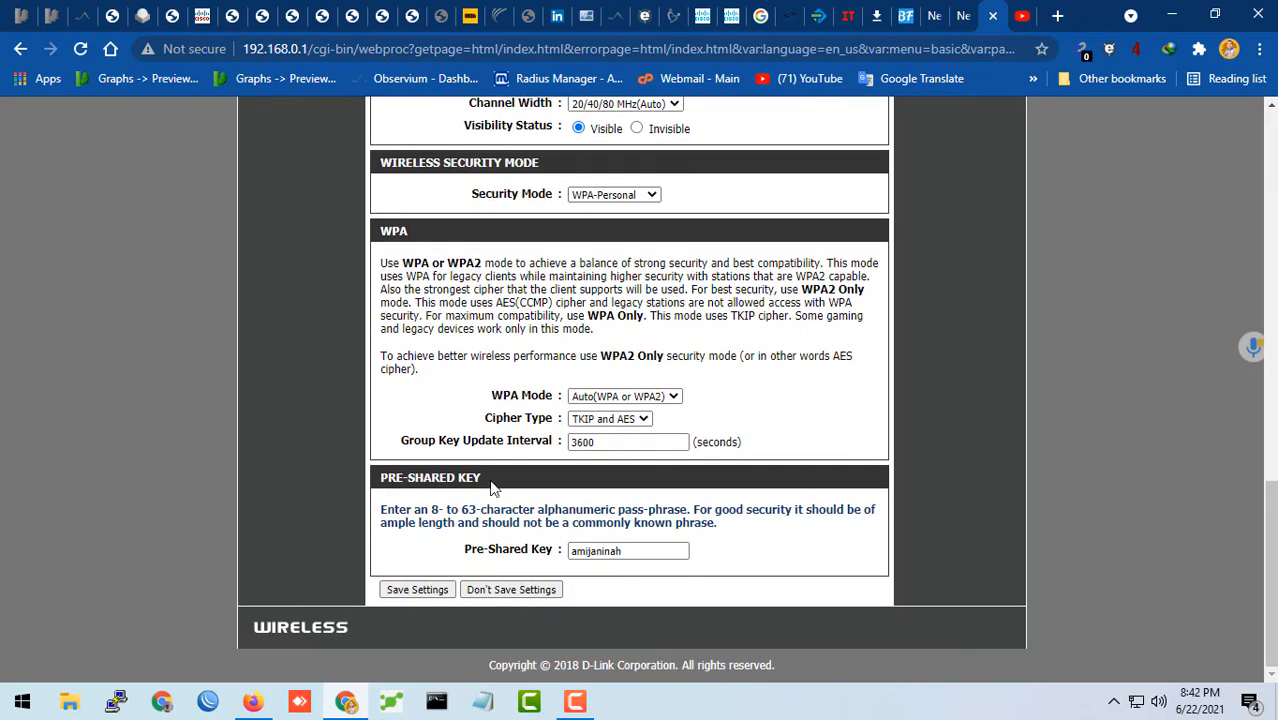
pyautogui.click(411, 591)
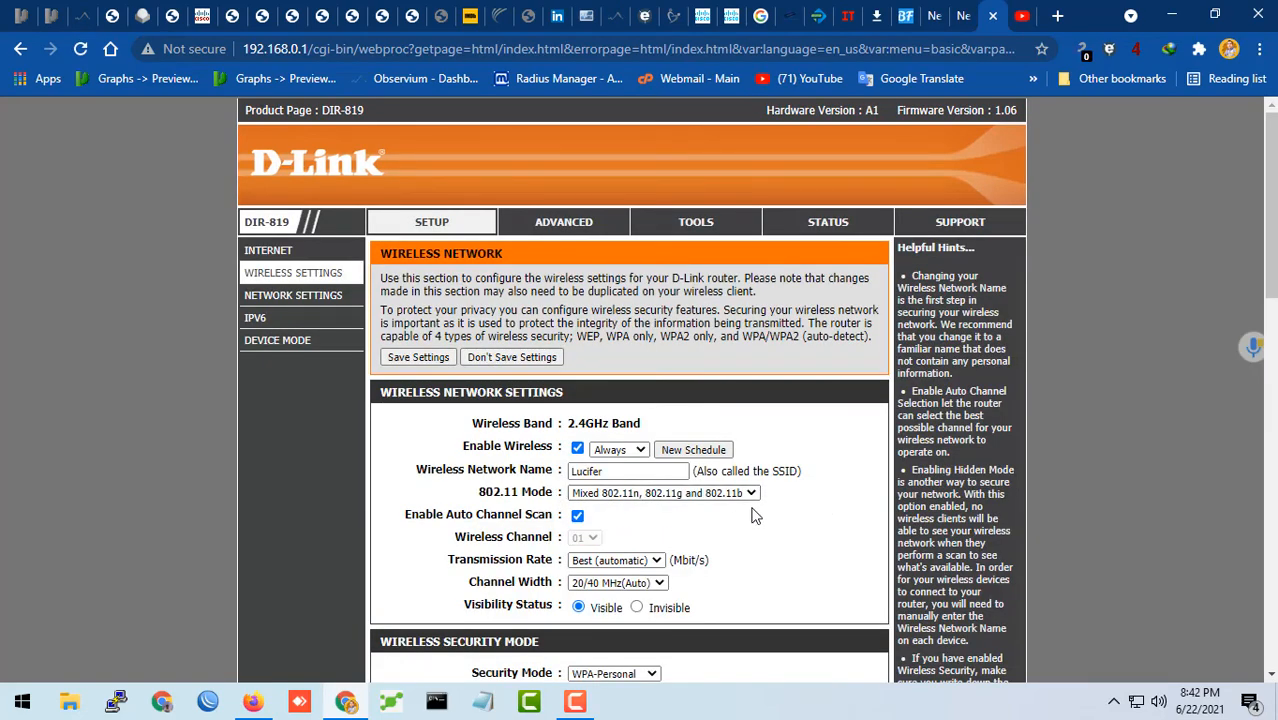
# Step: Bring up the Windows list of available Wi-Fi networks from the taskbar
pyautogui.scroll(-6, 745, 510)
pyautogui.scroll(-7, 698, 482)
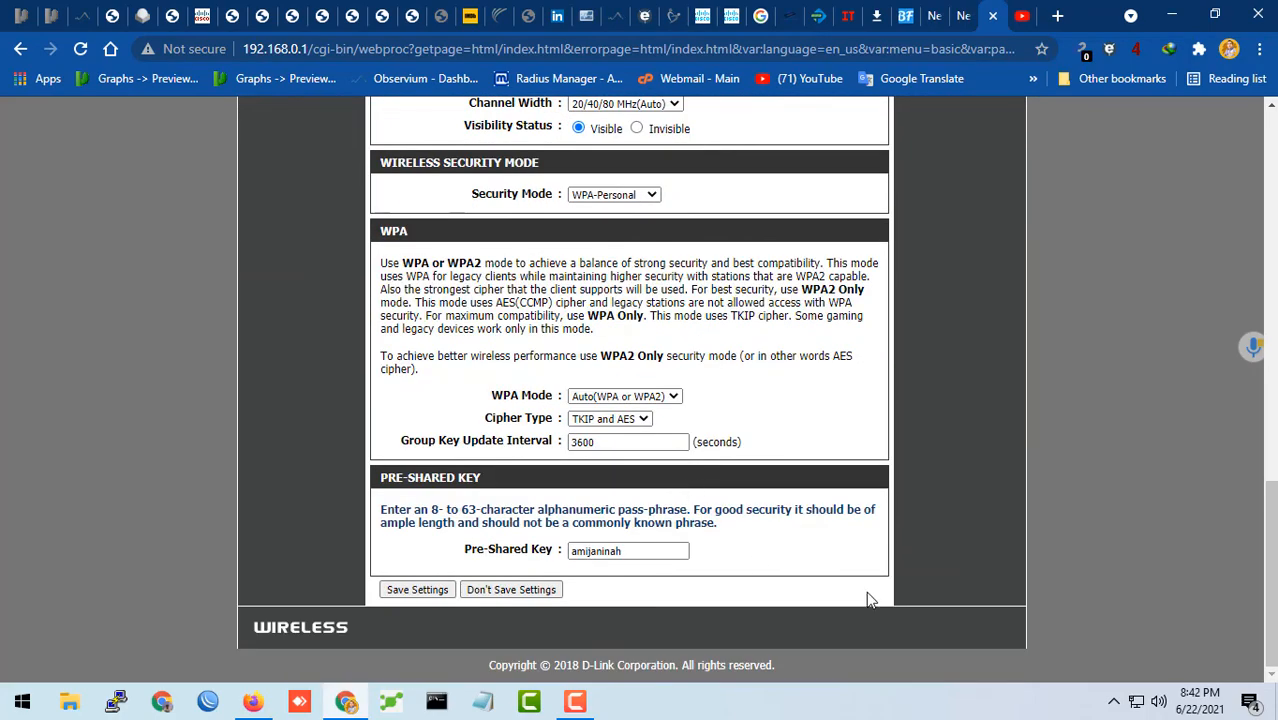
pyautogui.click(1138, 705)
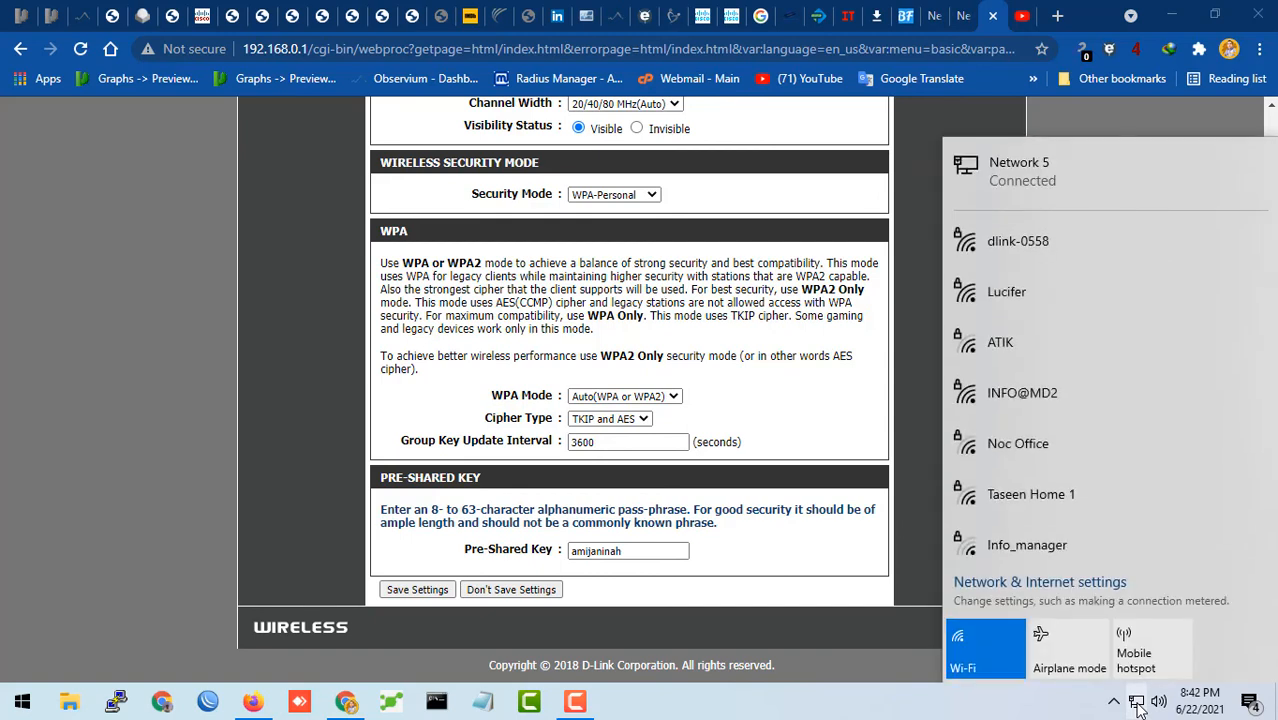
# Step: Confirm Lucifer is listed as a secured network with a Connect option, then close the flyout
pyautogui.click(997, 307)
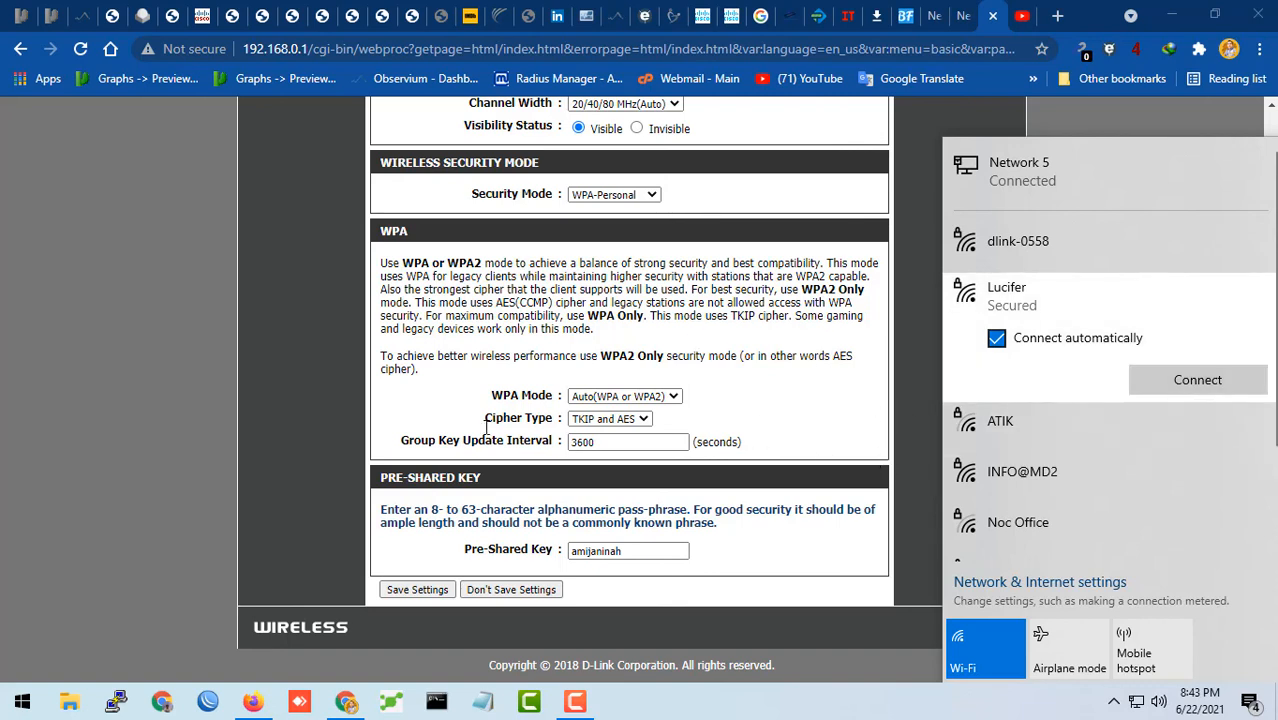
pyautogui.click(360, 320)
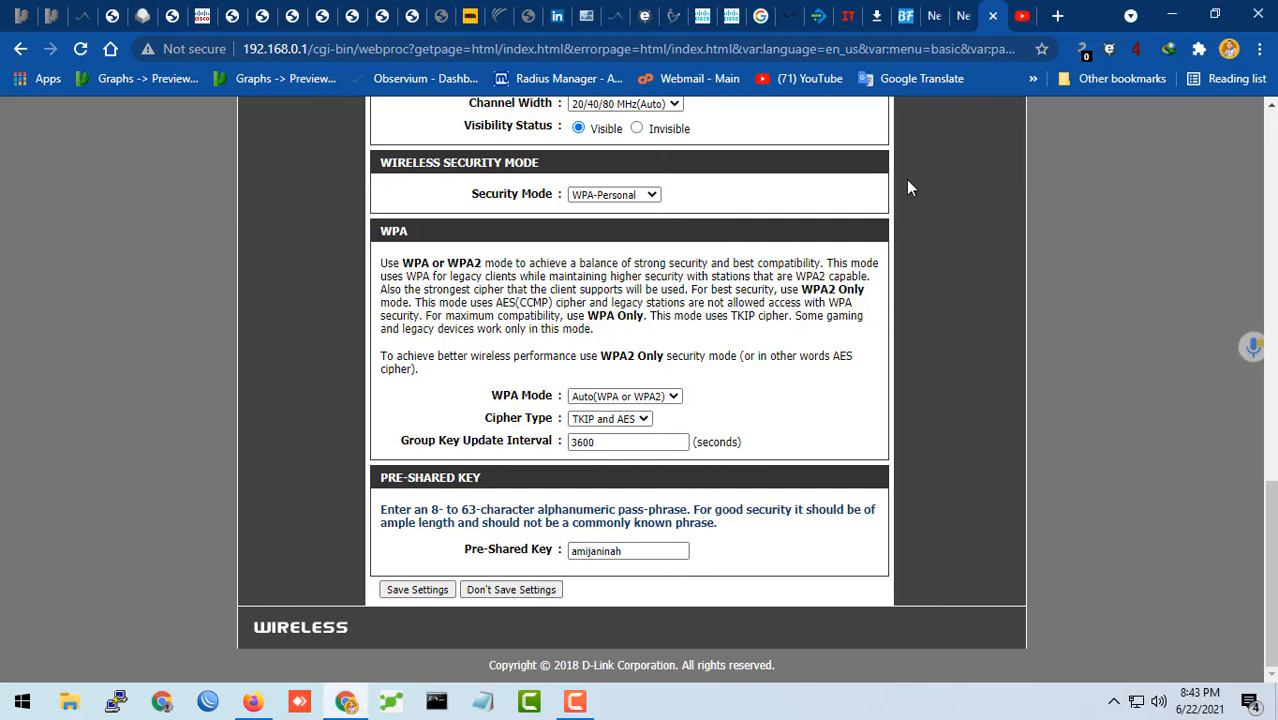
pyautogui.click(575, 700)
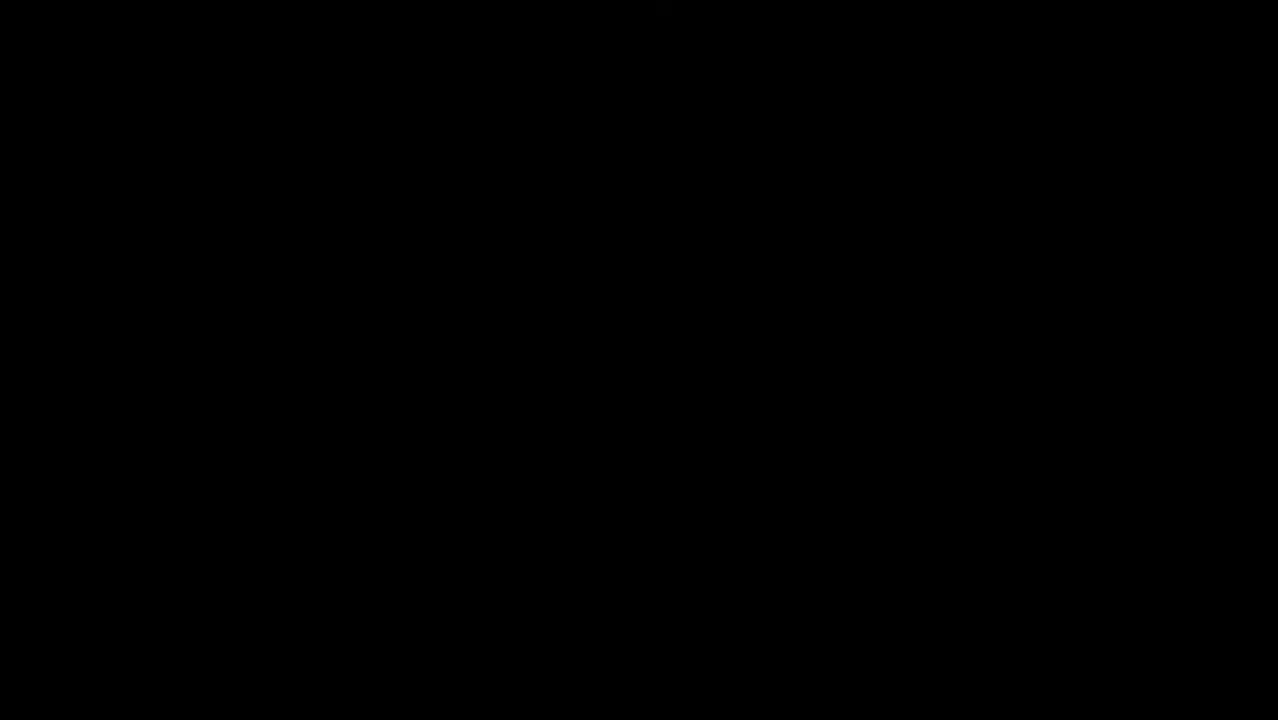